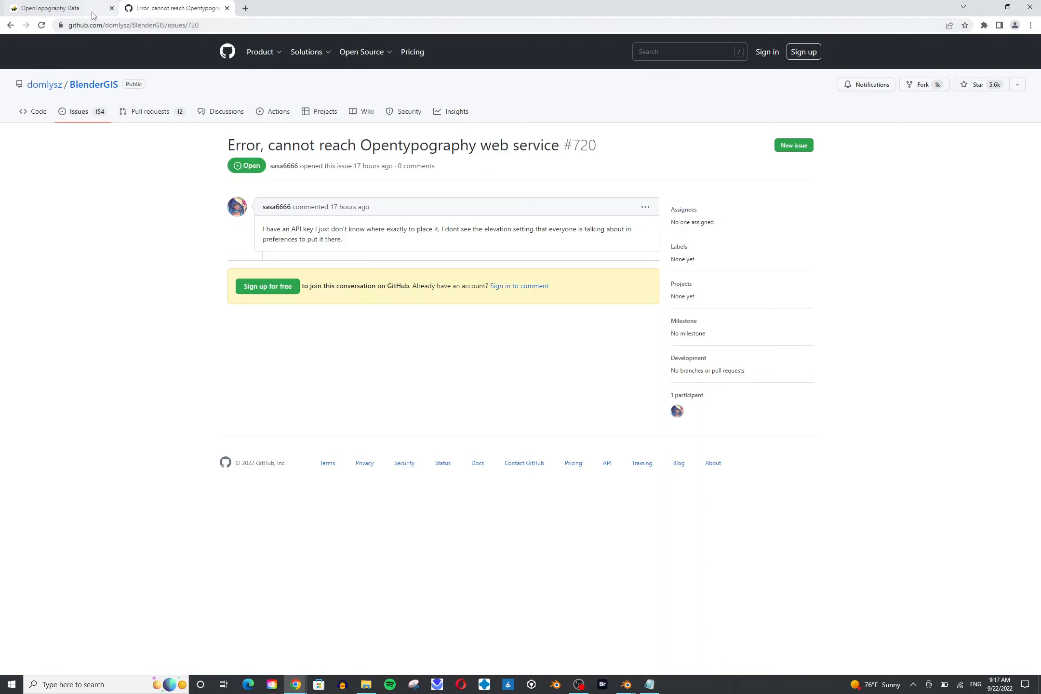
Step: Reveal the API key on the OpenTopography authorizations page, copy it, and collapse the key section again
click(68, 8)
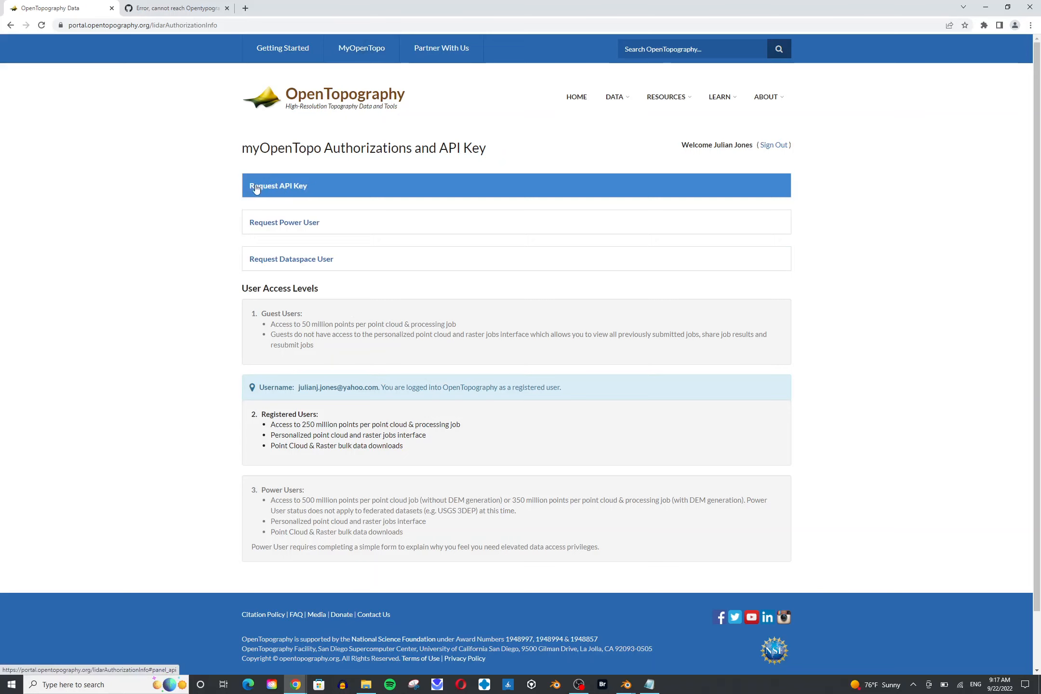
click(282, 191)
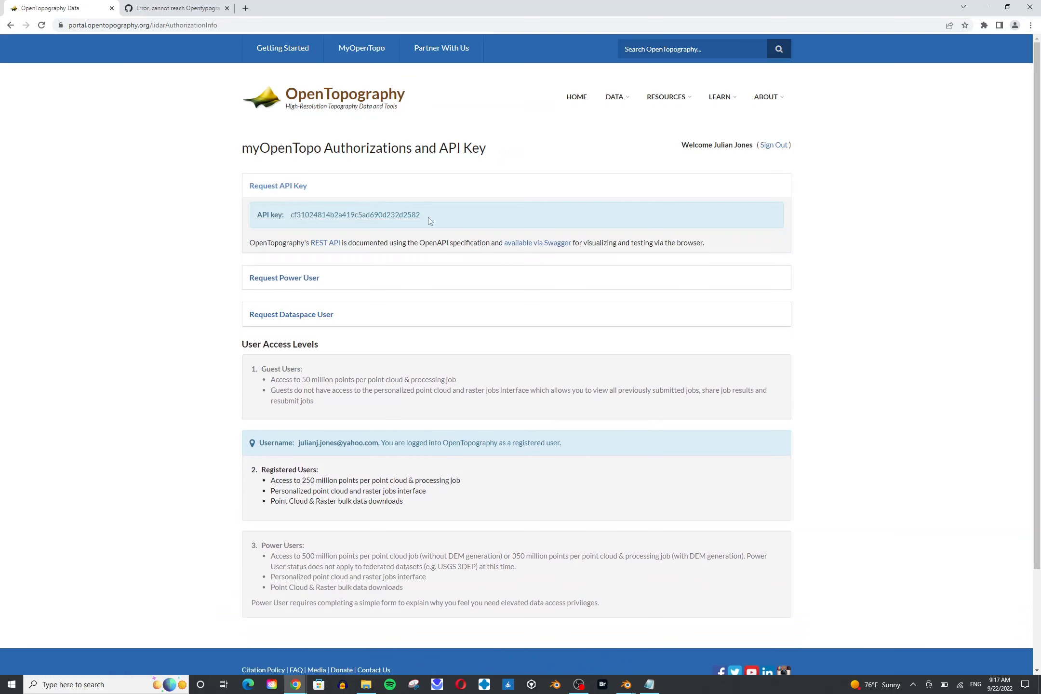
drag(444, 215, 291, 216)
right_click(322, 213)
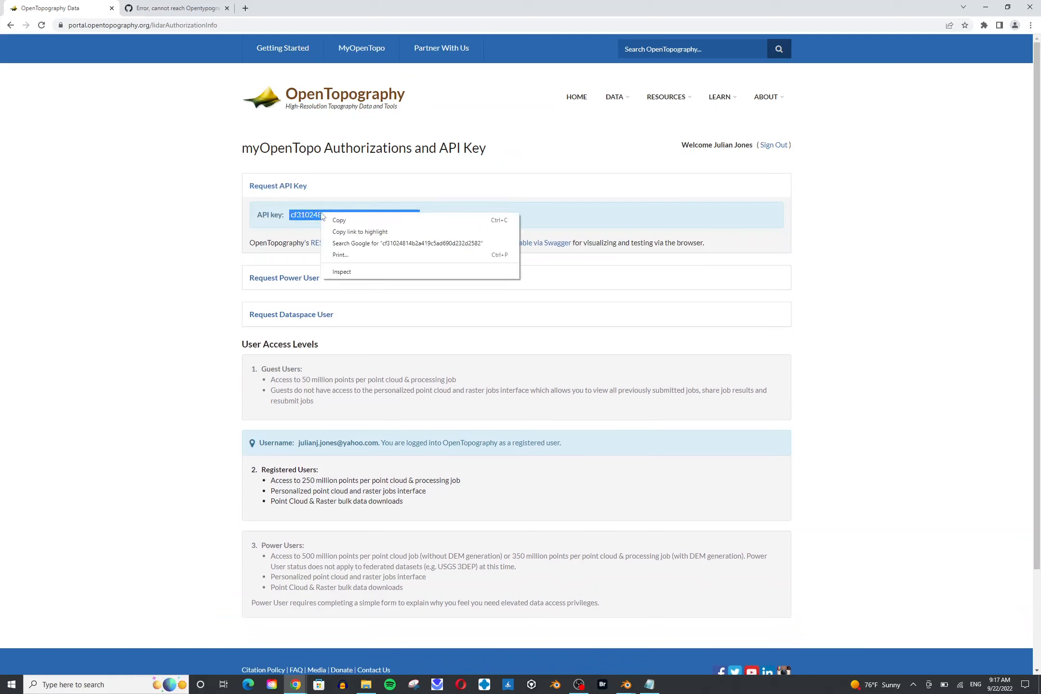
click(332, 225)
click(216, 231)
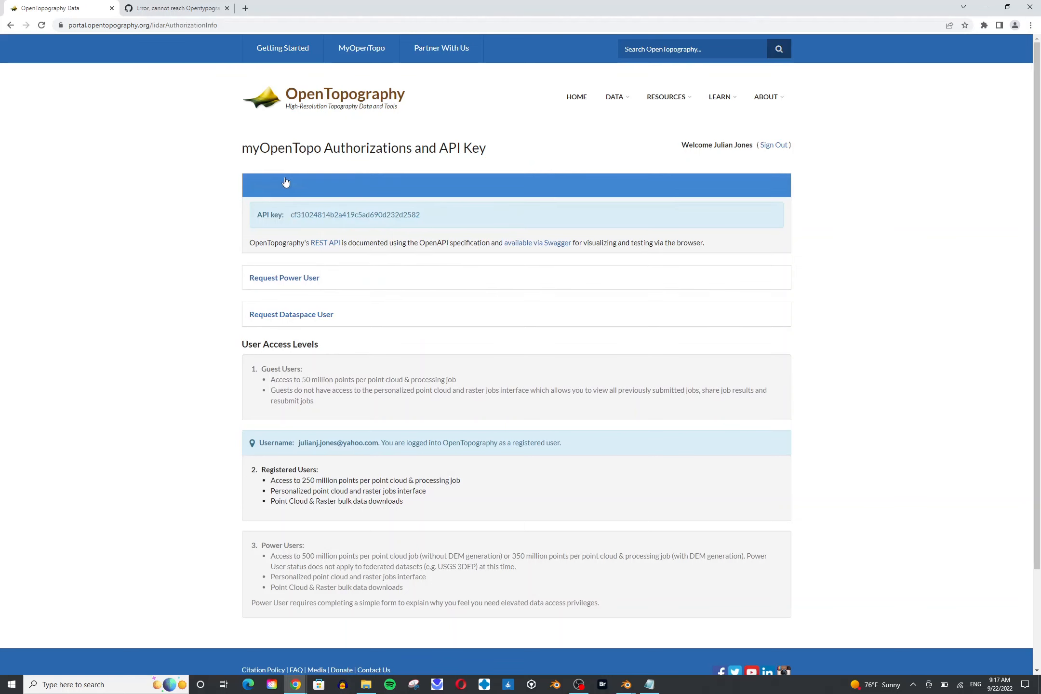
click(270, 186)
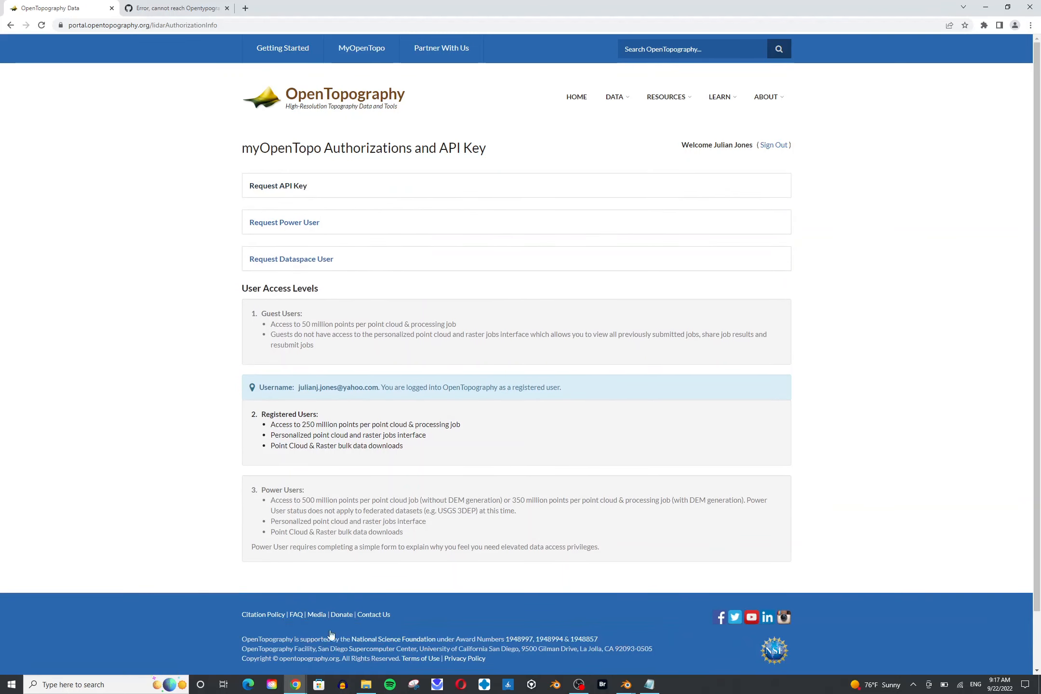
Step: Switch to Notepad and paste the copied API key into the blank note
click(650, 685)
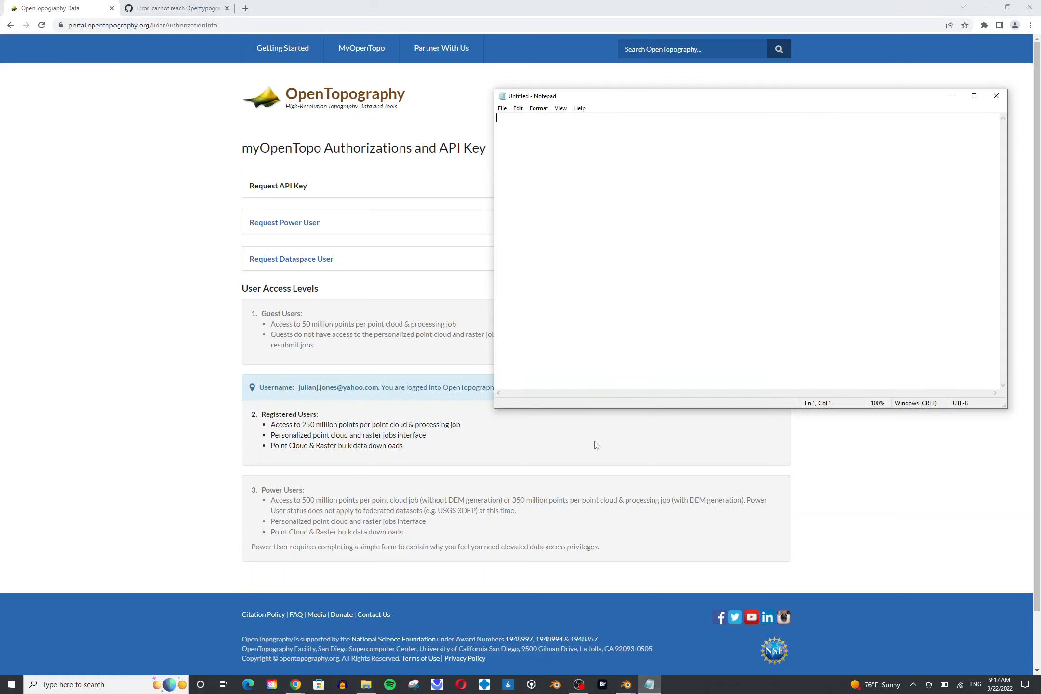
right_click(553, 145)
click(480, 190)
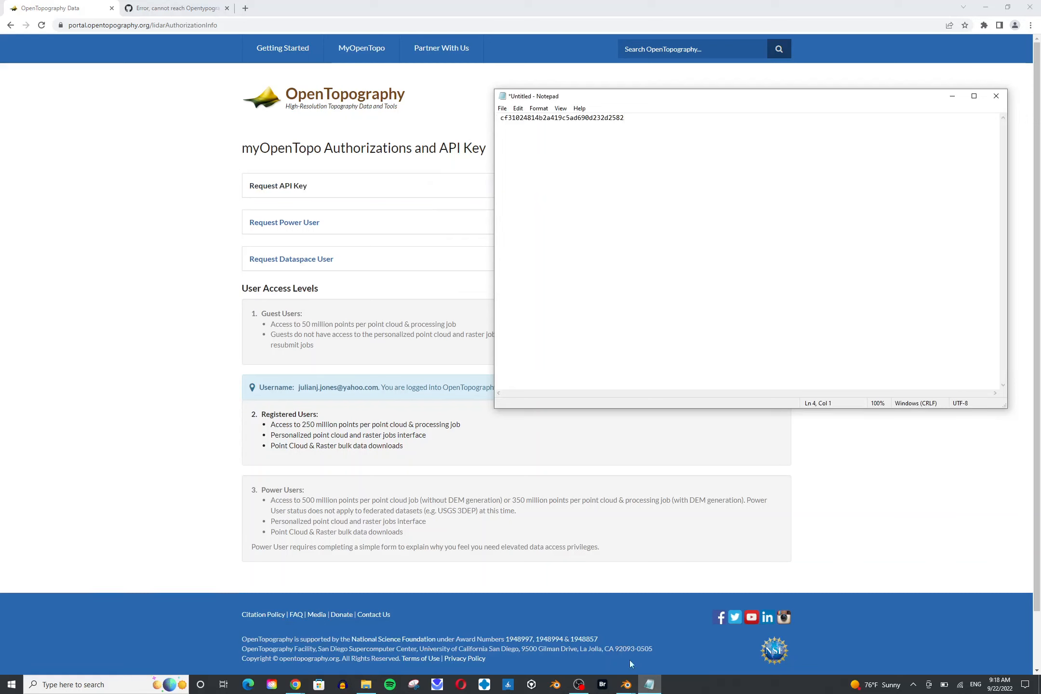
Step: Switch to Blender's preferences window, check the GIS menu, and confirm the open server Edit dialog
mouse_move(633, 690)
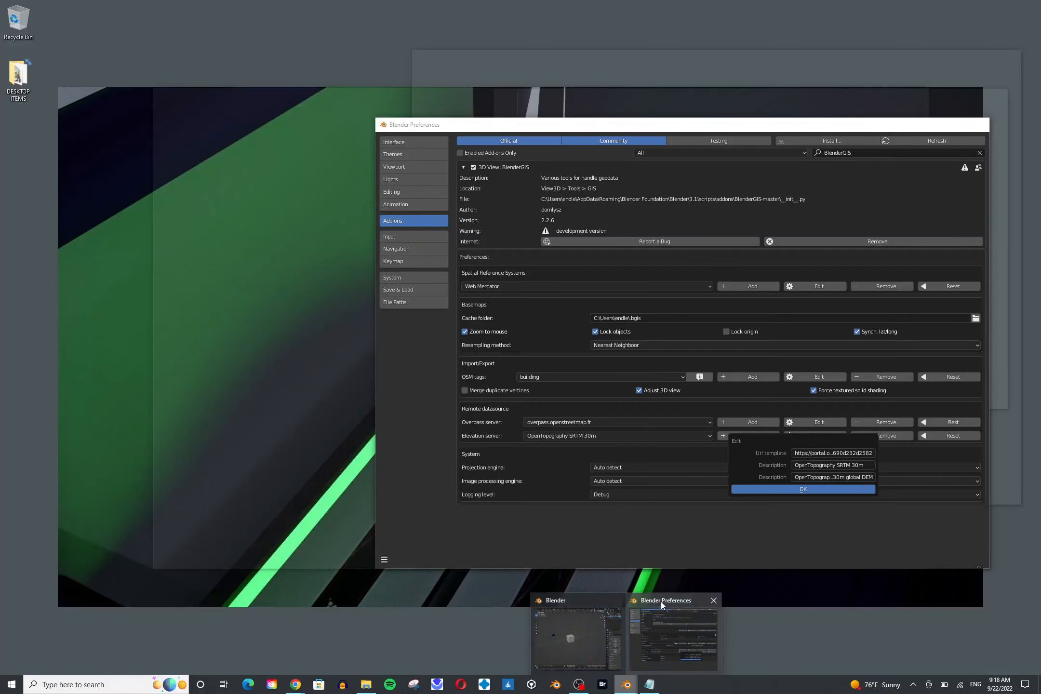
click(661, 602)
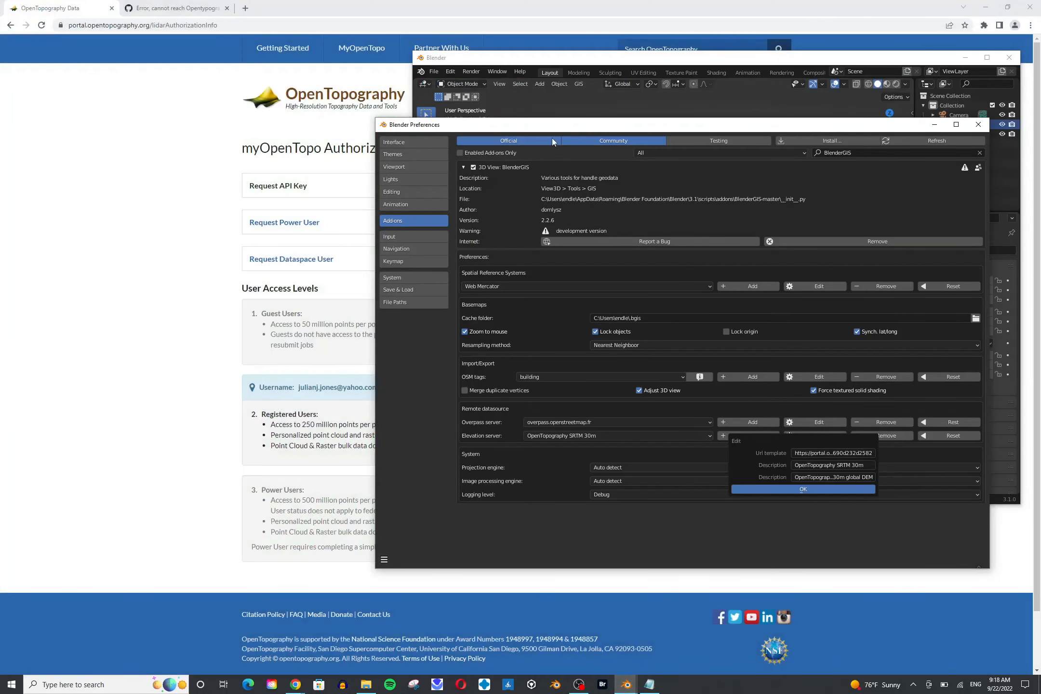
click(575, 88)
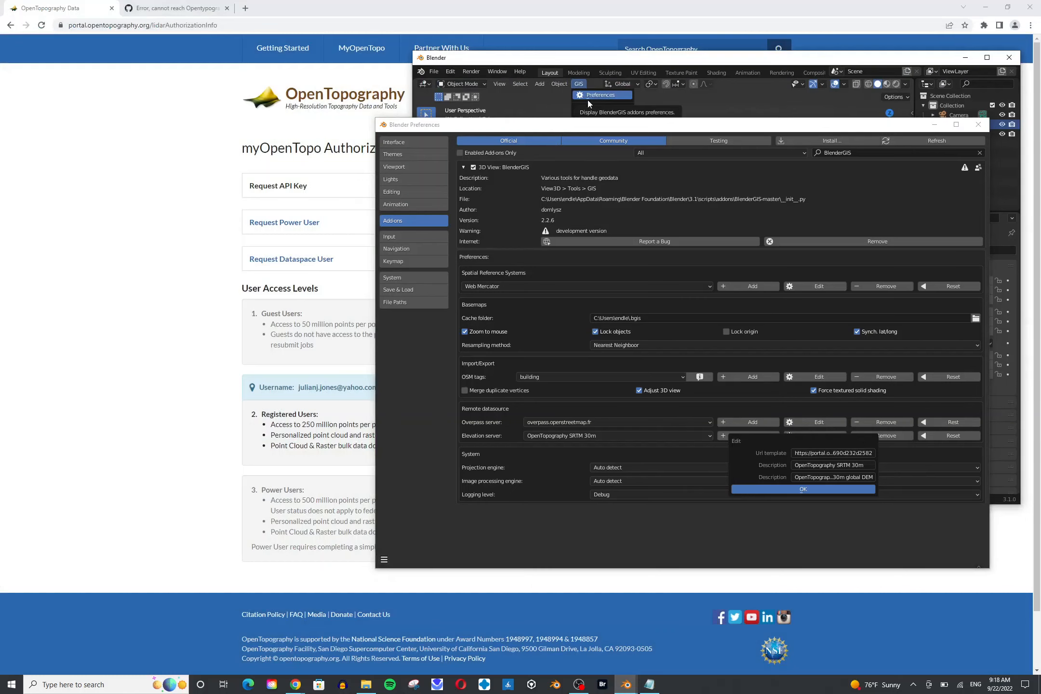
mouse_move(600, 126)
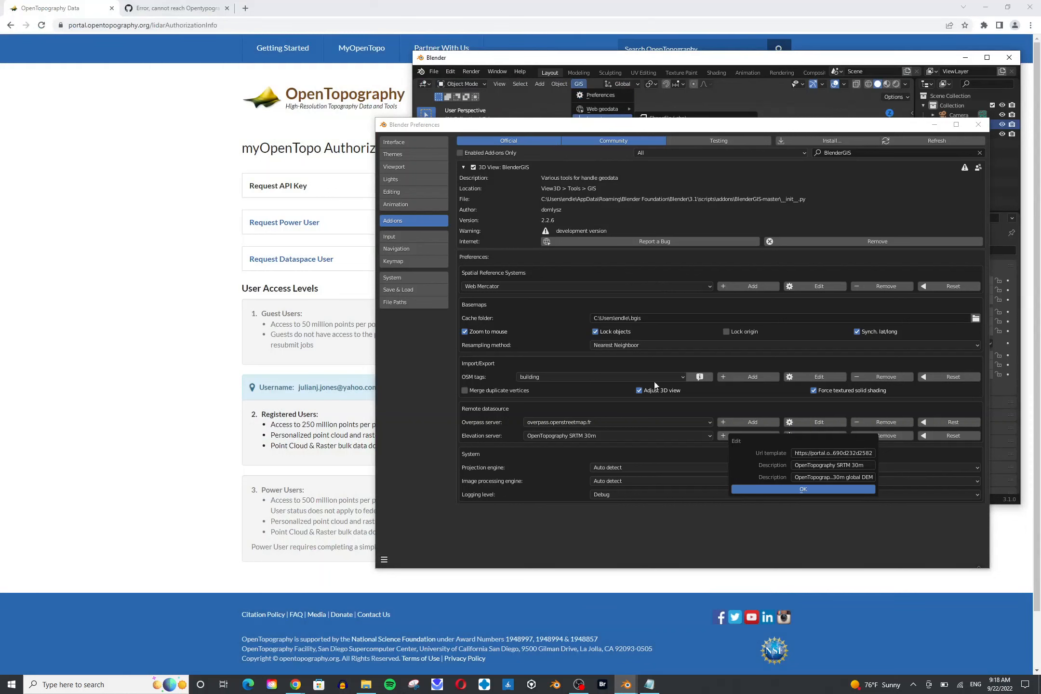
click(762, 488)
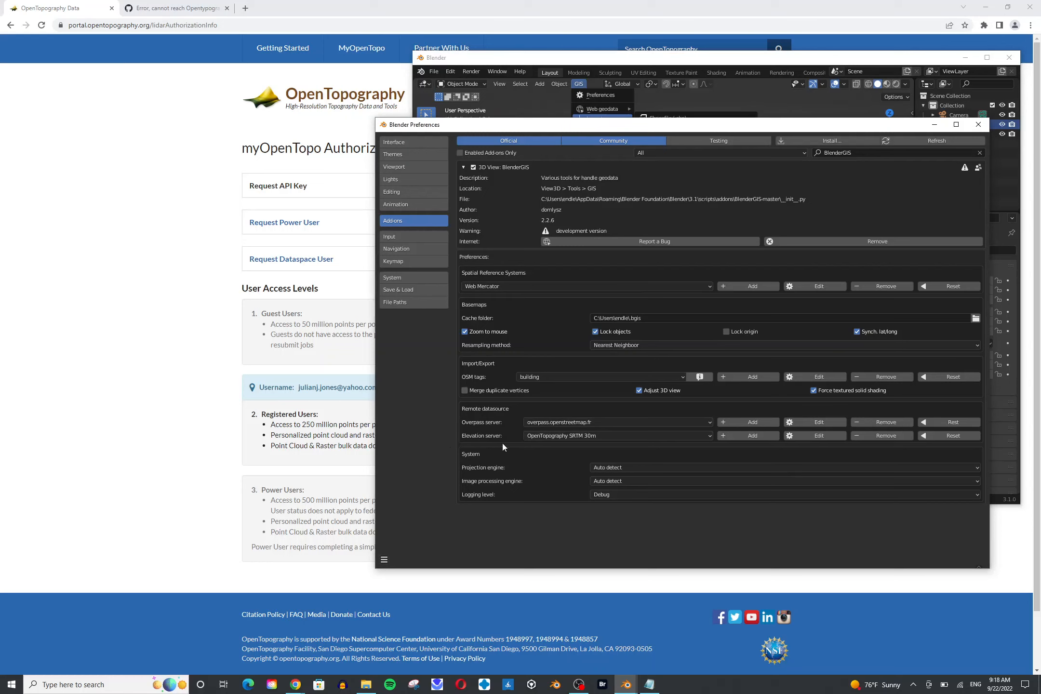
Step: Open the OpenTopography SRTM 30m elevation server for editing and copy its URL template, including the API key, into Notepad
click(569, 435)
click(569, 435)
click(813, 435)
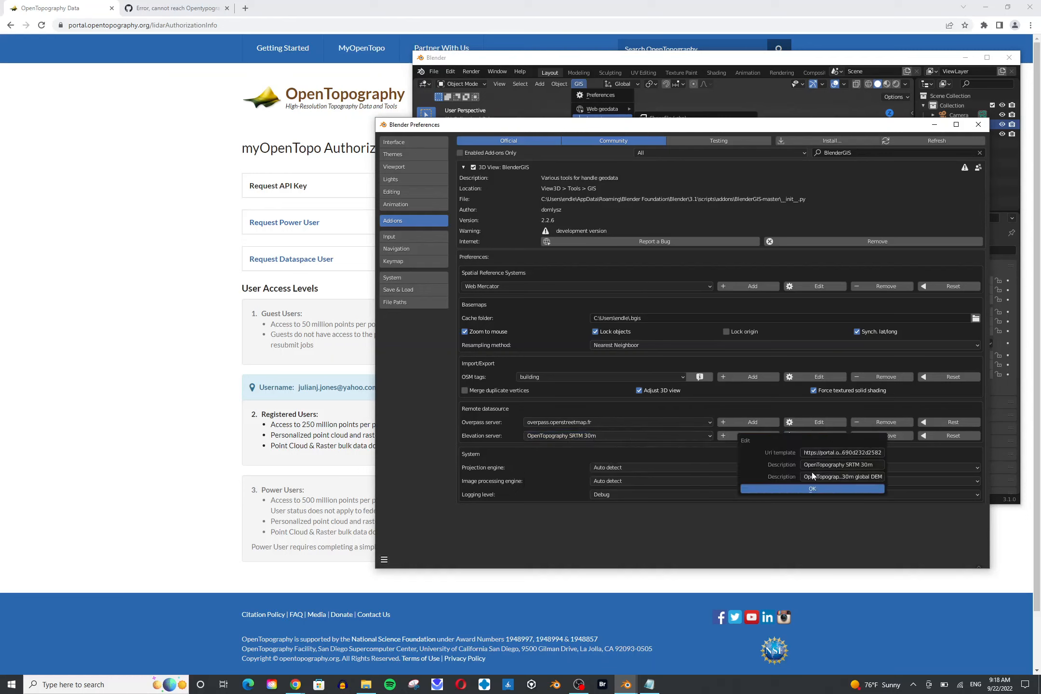
click(863, 452)
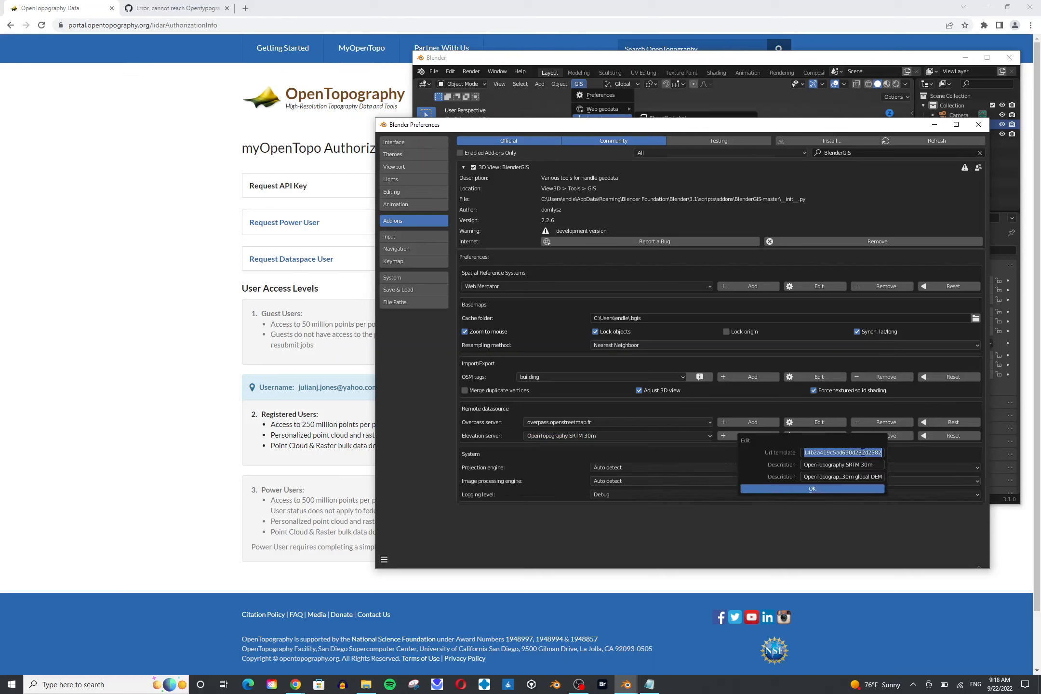
key(Return)
click(863, 452)
click(651, 684)
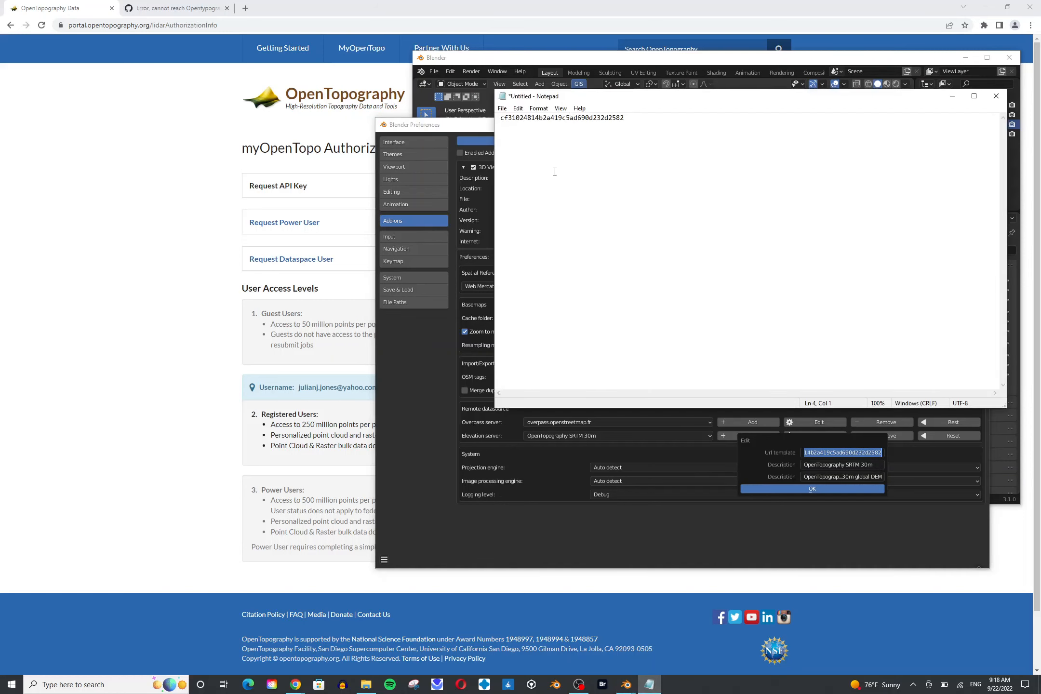
key(ctrl+v)
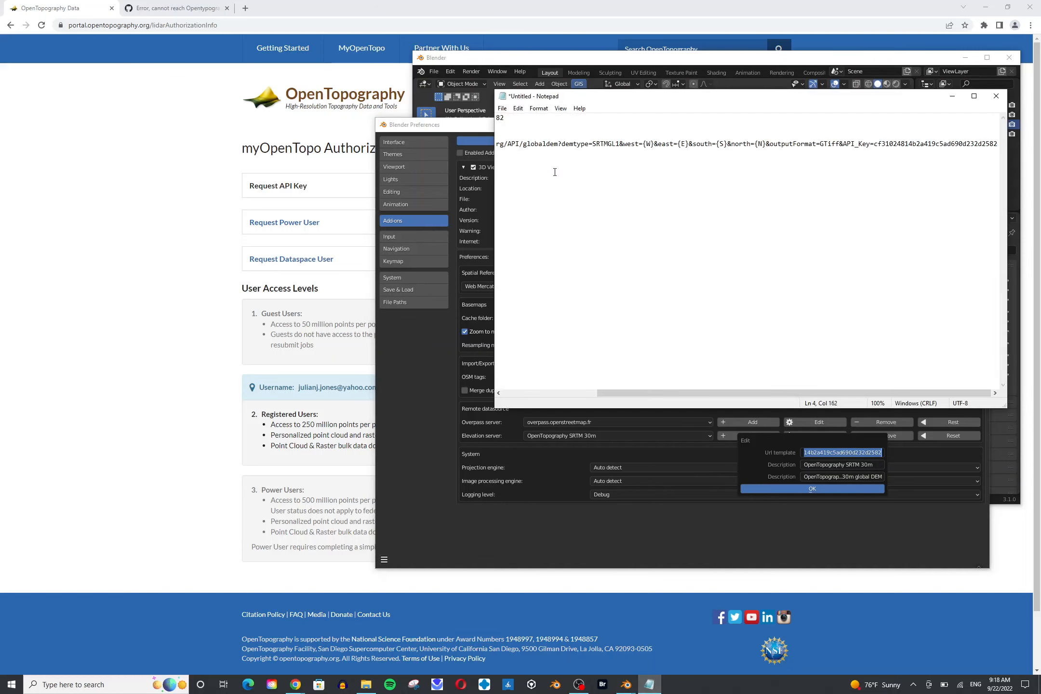
Step: Cut the API key parameter from the end of the SRTM 30m URL and paste it on a separate line below
drag(698, 395, 737, 383)
drag(844, 144, 1007, 174)
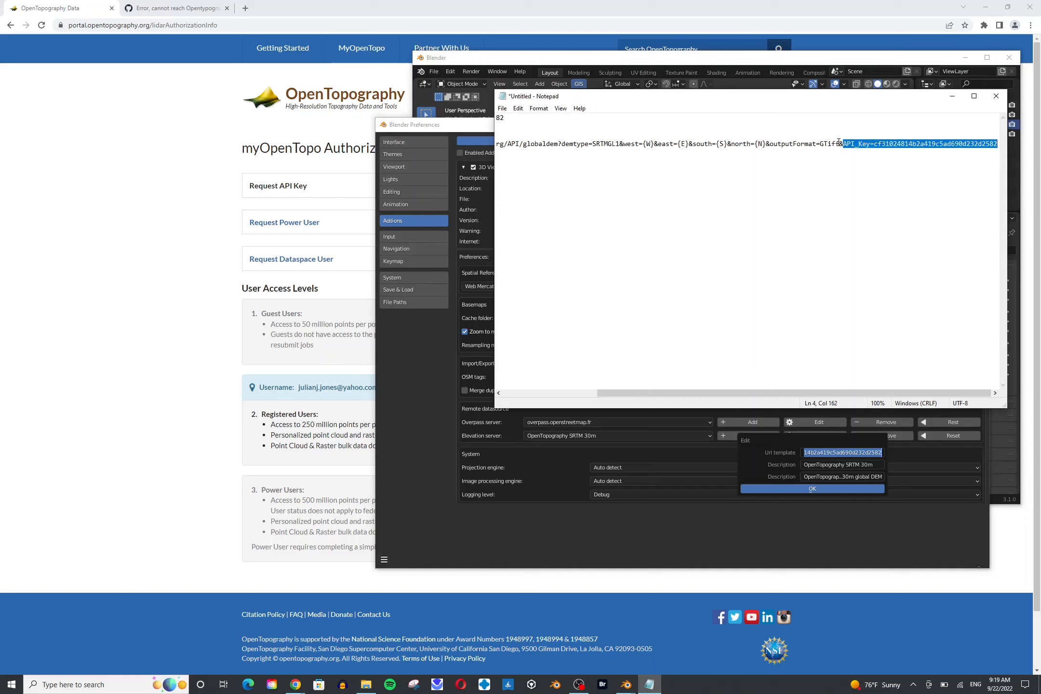
drag(839, 144, 996, 144)
key(ctrl+c)
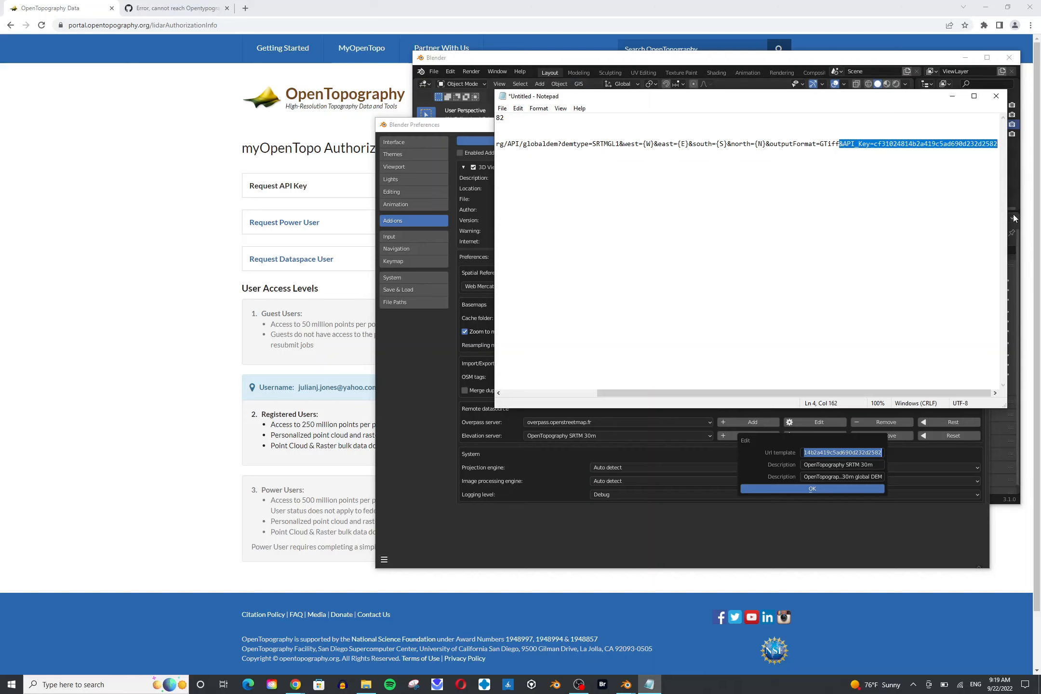
key(Delete)
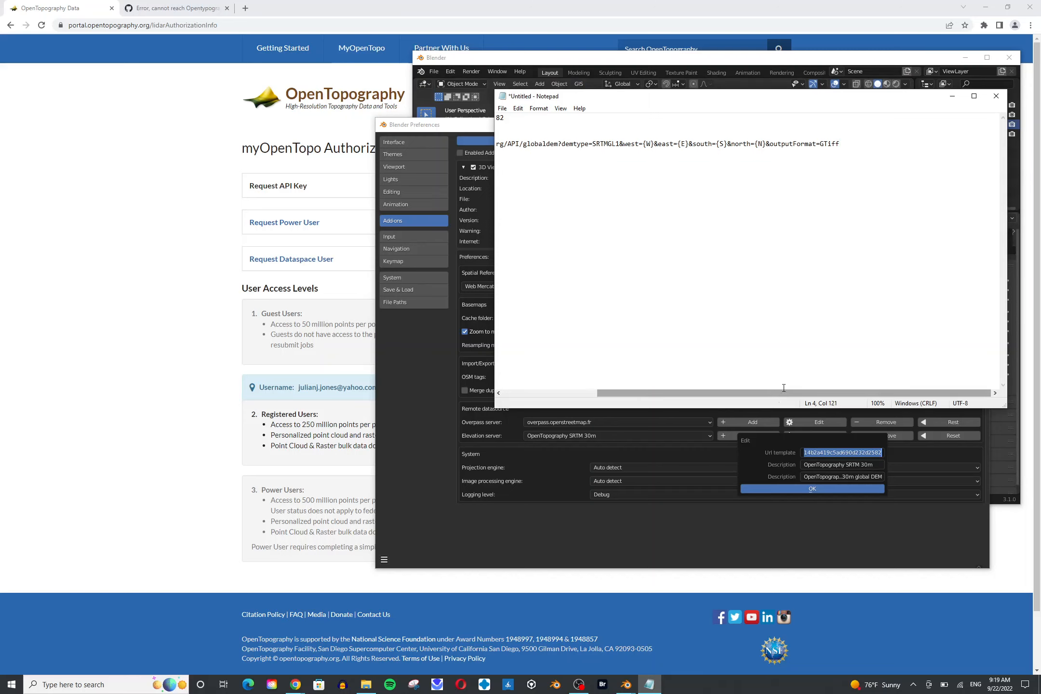
drag(786, 392, 586, 388)
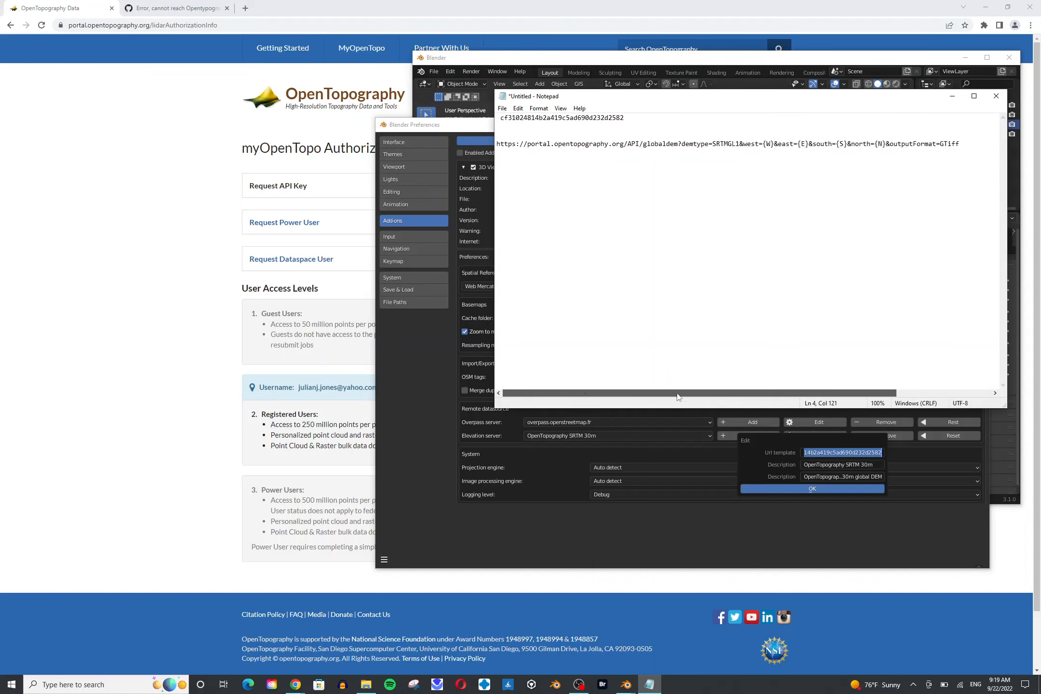
mouse_move(678, 395)
mouse_down()
mouse_move(743, 402)
mouse_move(686, 394)
mouse_up()
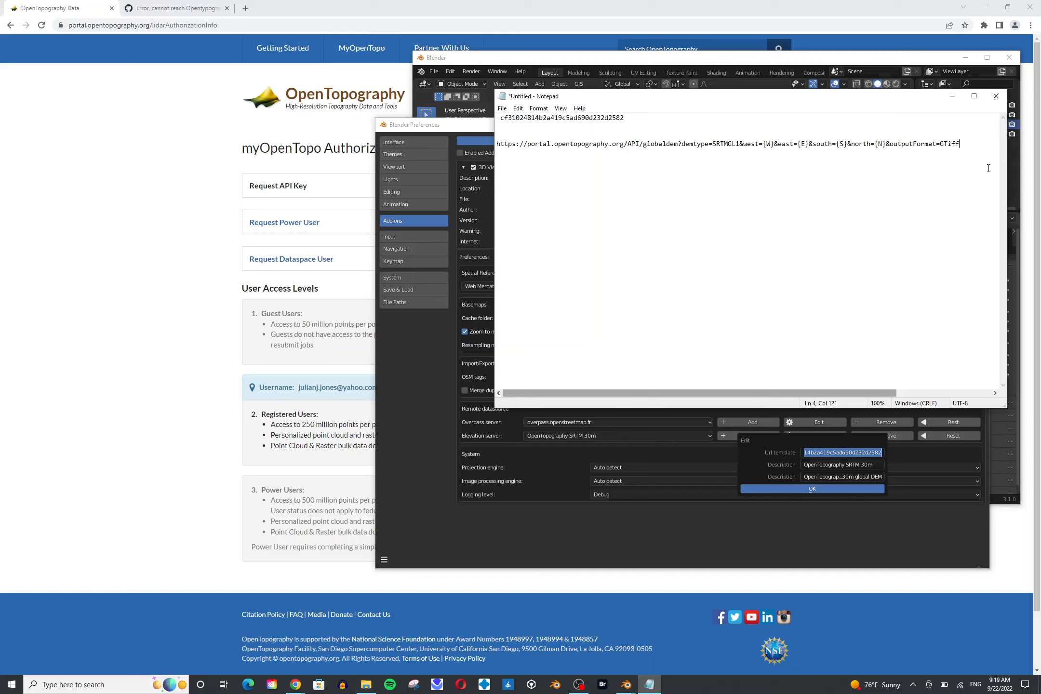
key(ctrl+v)
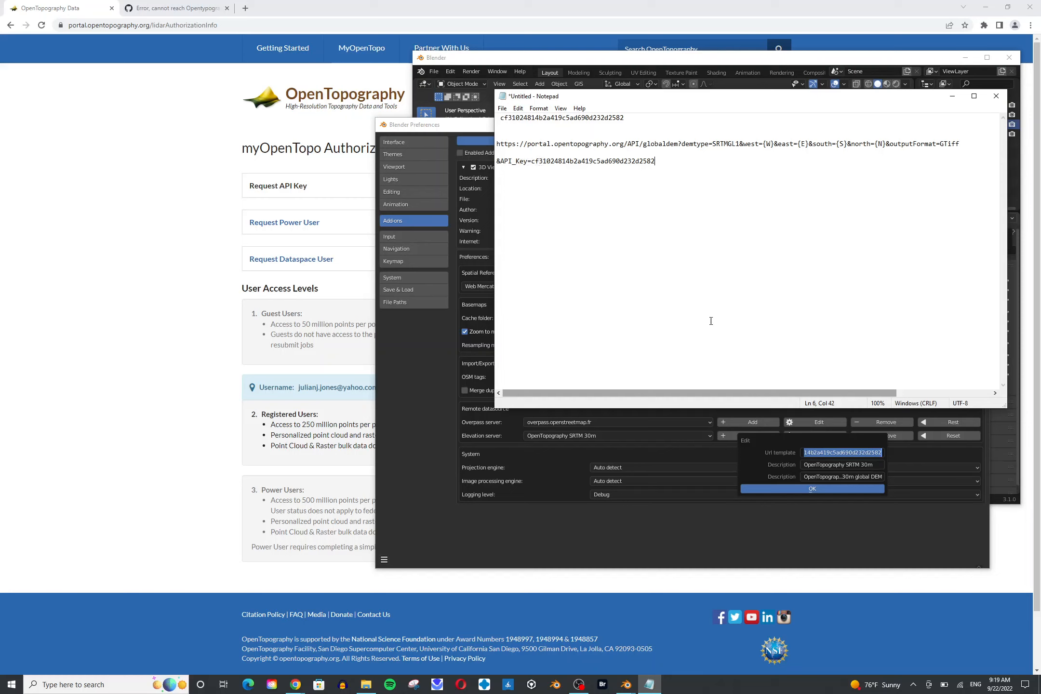
Step: Split the parameter after "&API_Key=" so the key value stands two lines below
click(532, 161)
key(Return)
key(Return)
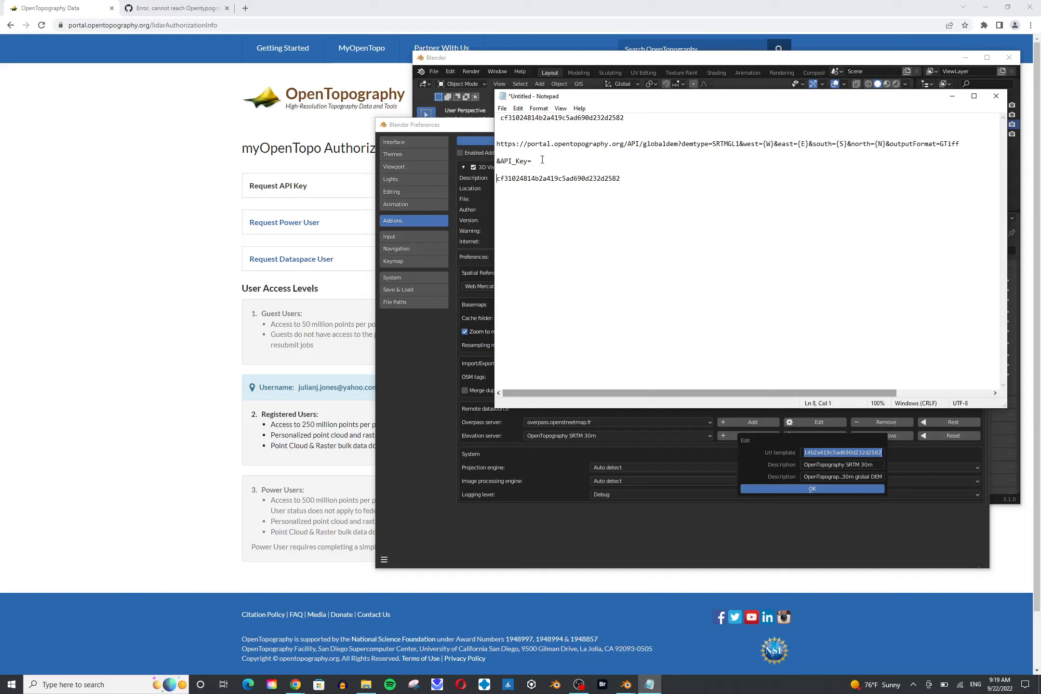
Step: Copy the "&API_Key=" text and append it to the end of the SRTM 30m URL
drag(535, 161, 494, 162)
drag(502, 156, 498, 160)
key(ctrl+c)
click(984, 144)
key(ctrl+v)
Step: Copy the API key value and paste it directly after "&API_Key=" in the URL
key(shift+Home)
key(ctrl+c)
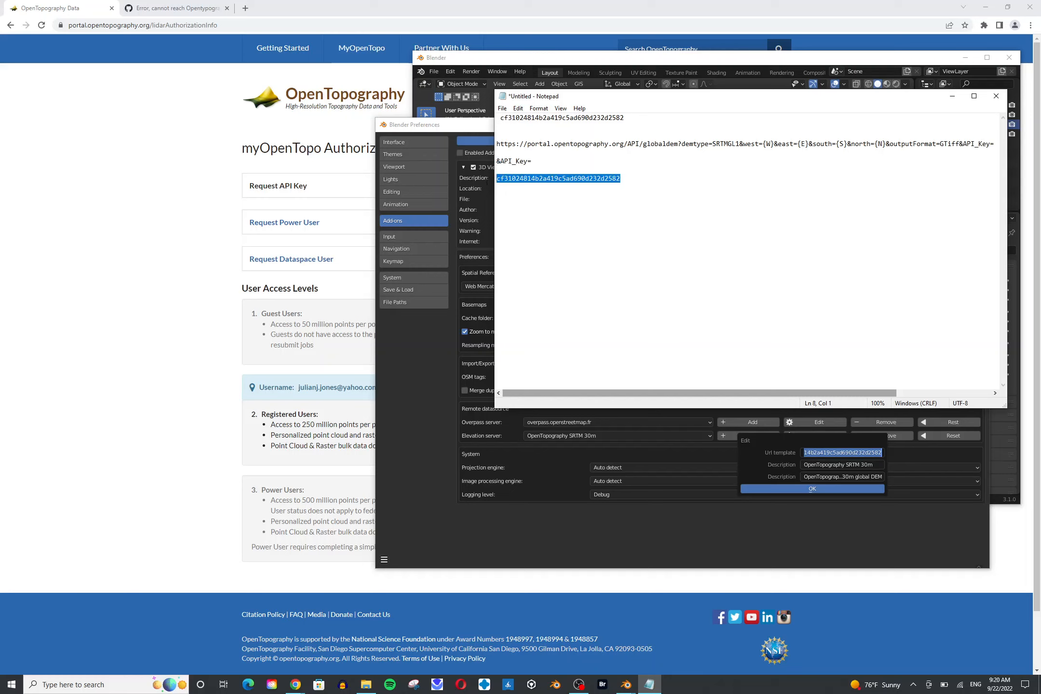
click(993, 144)
key(ctrl+v)
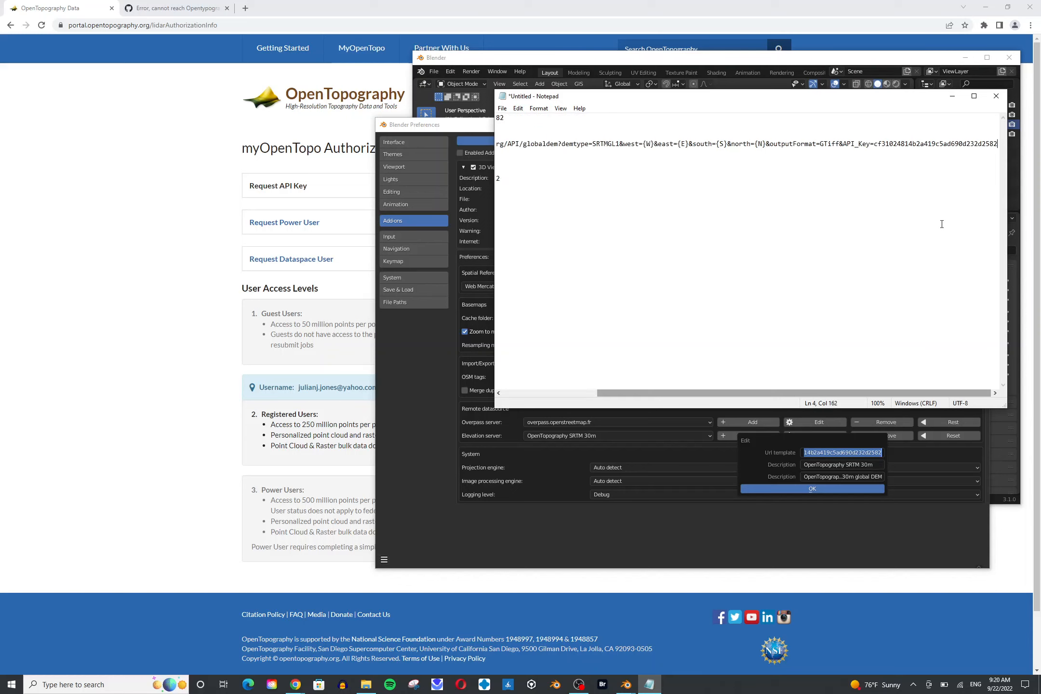
Step: Copy the complete URL with the API key into the SRTM 30m server's Url template in Blender and confirm the edit
drag(997, 140, 533, 134)
drag(401, 129, 476, 143)
key(ctrl+c)
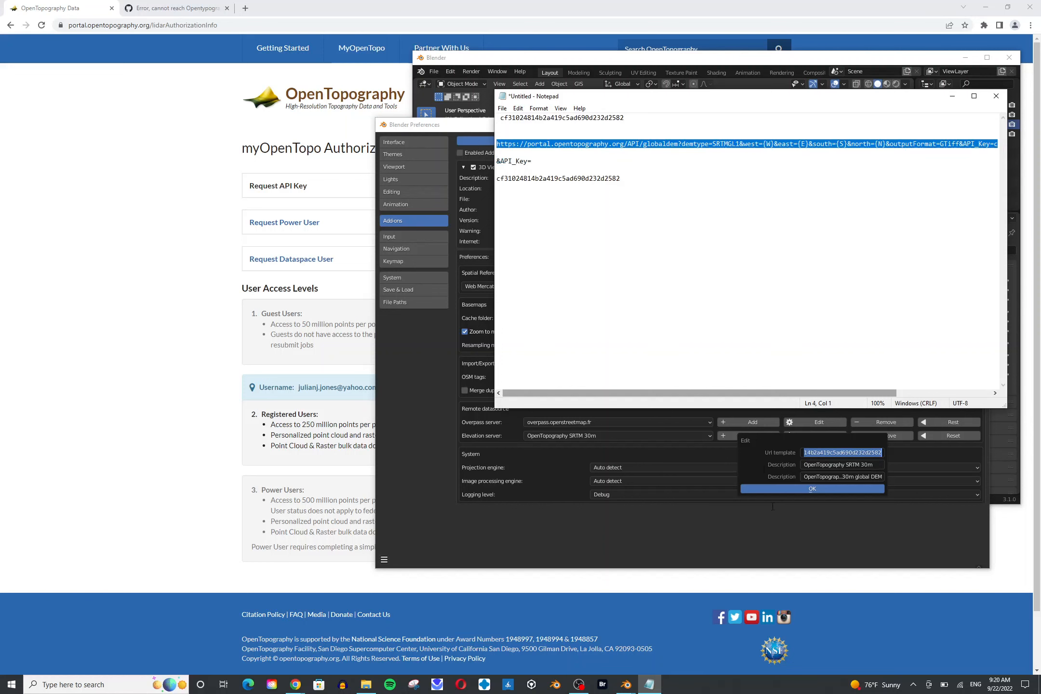
click(774, 525)
key(ctrl+v)
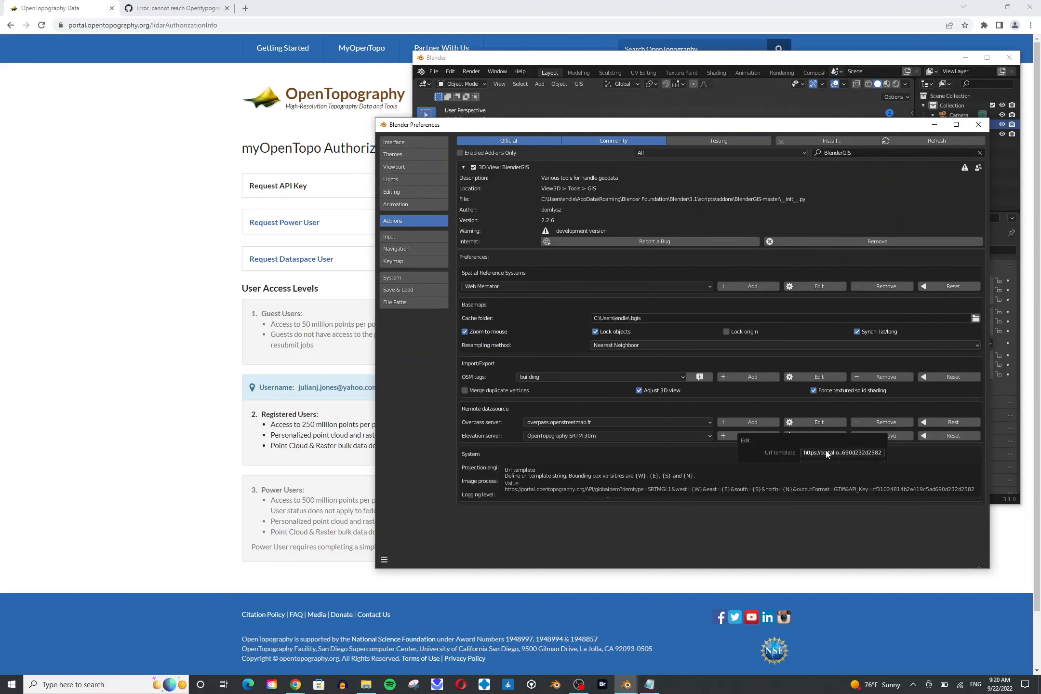
click(826, 453)
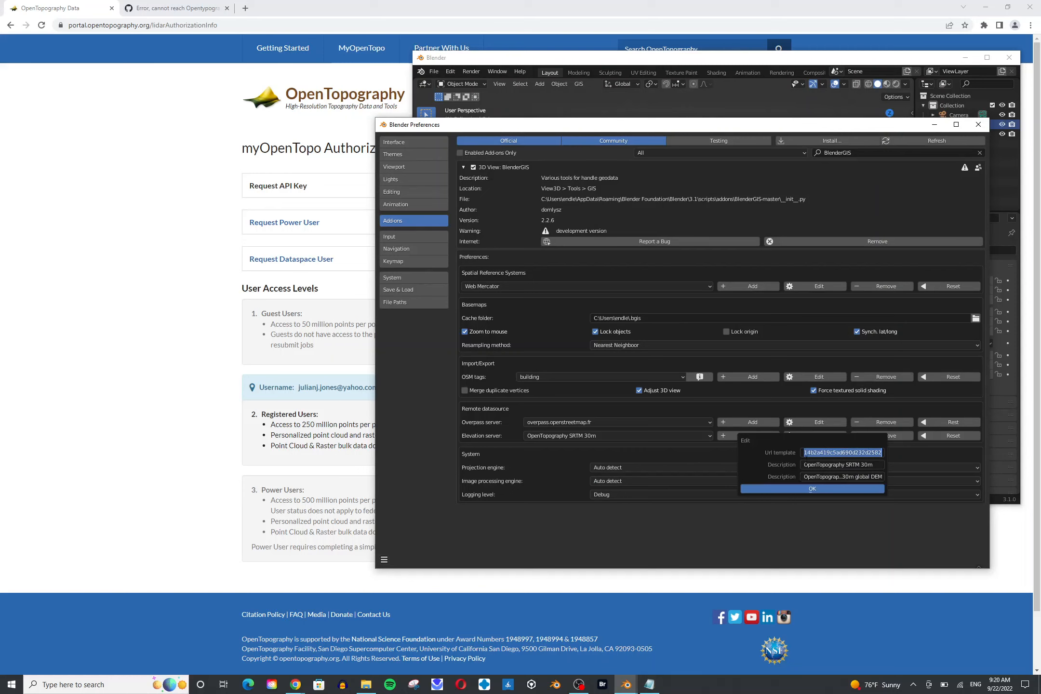
click(829, 489)
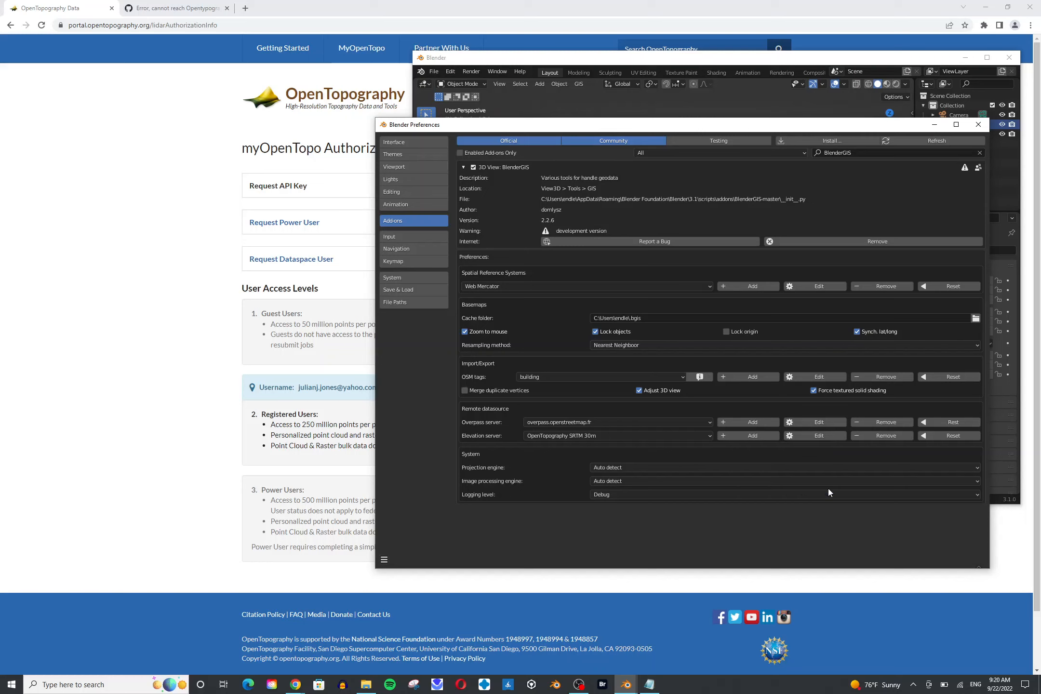
Step: Select the OpenTopography SRTM 90m elevation server and replace the old URL notes in Notepad with its URL template, including the API key
click(657, 433)
click(822, 437)
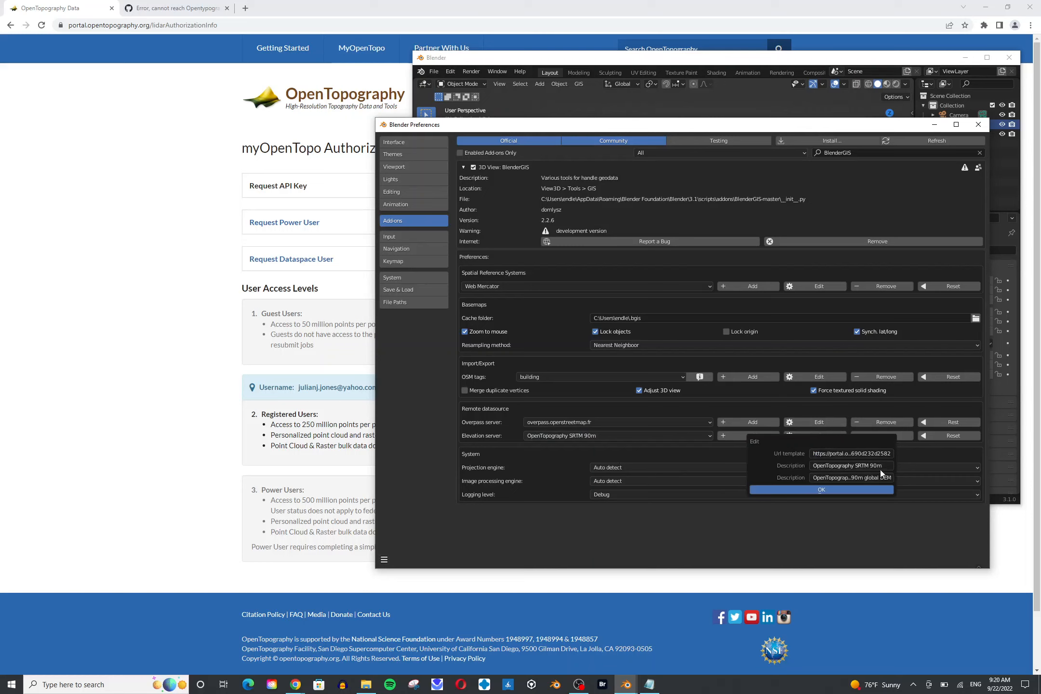
click(875, 453)
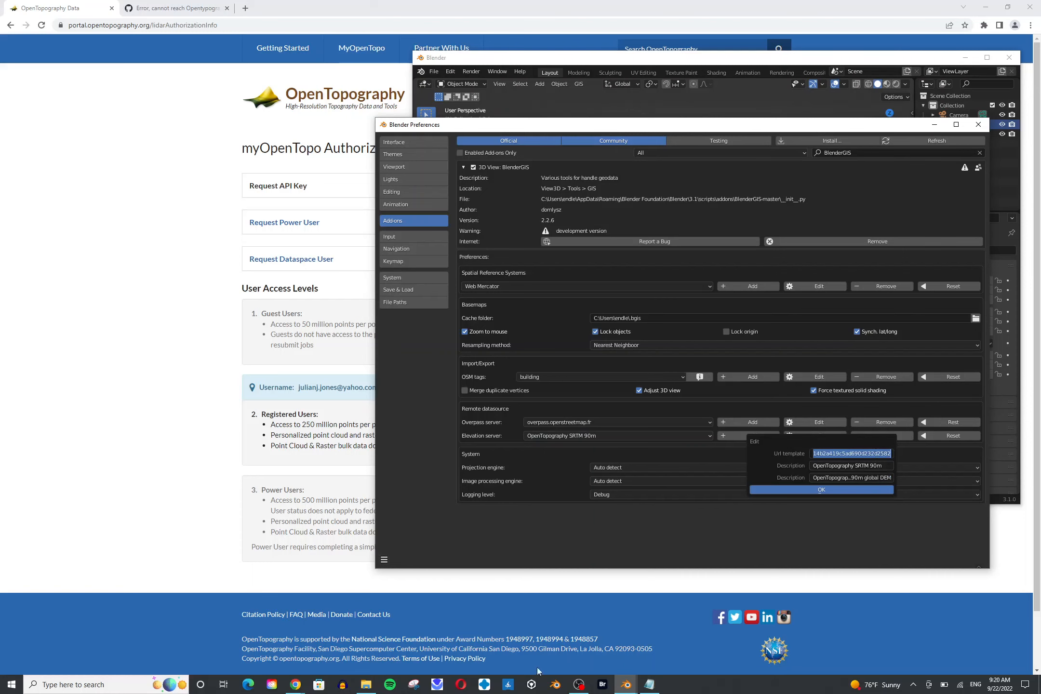
click(649, 685)
drag(622, 179, 498, 139)
key(Delete)
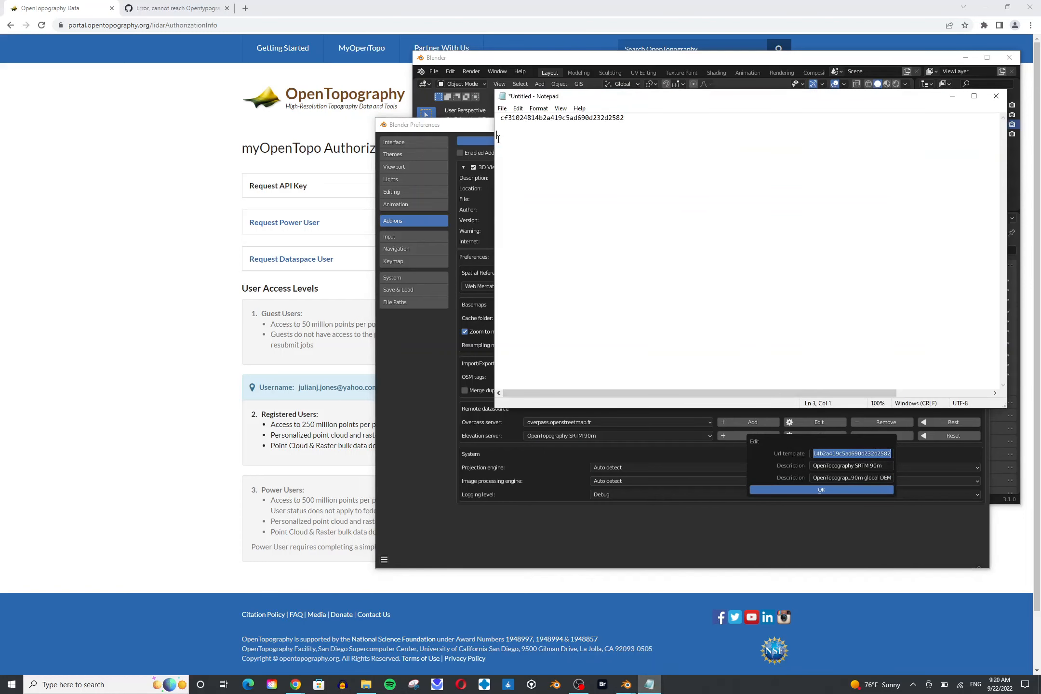
key(ctrl+v)
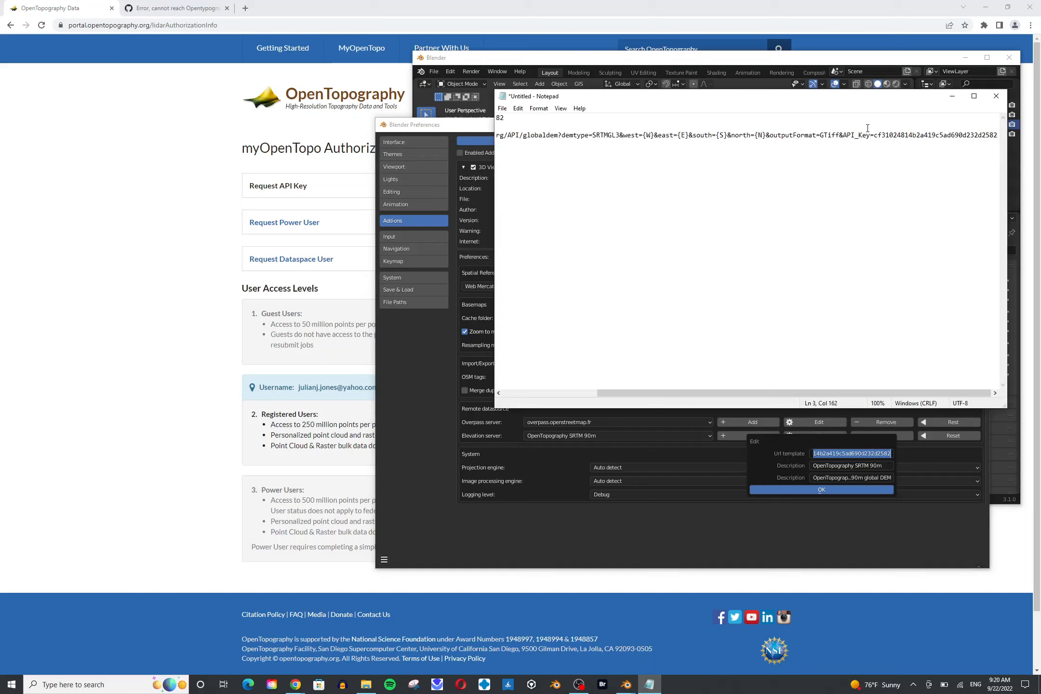
Step: Cut the "&API_Key=" parameter with its key from the end of the SRTM 90m URL and paste it two lines below
drag(838, 134, 1008, 143)
key(ctrl+c)
key(Delete)
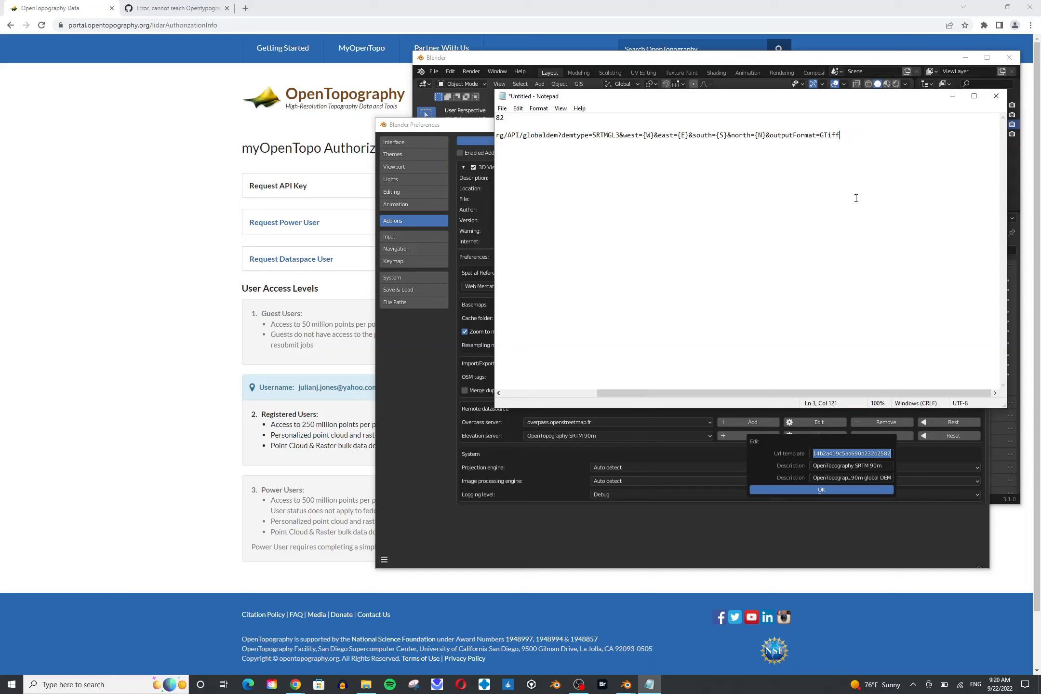
key(Return)
key(Return)
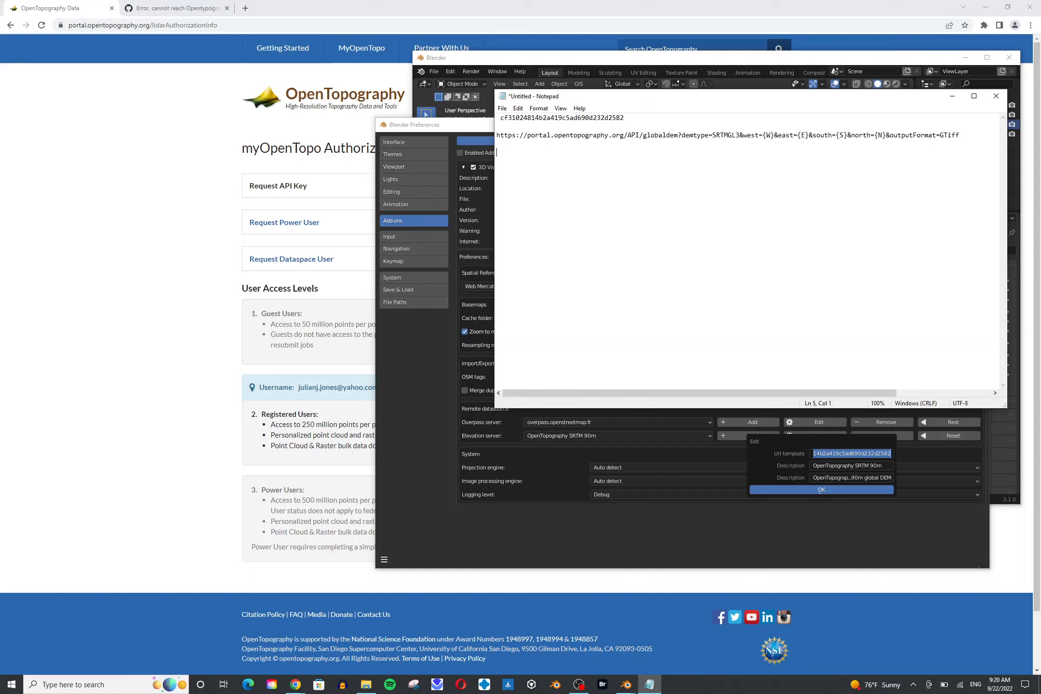
key(ctrl+v)
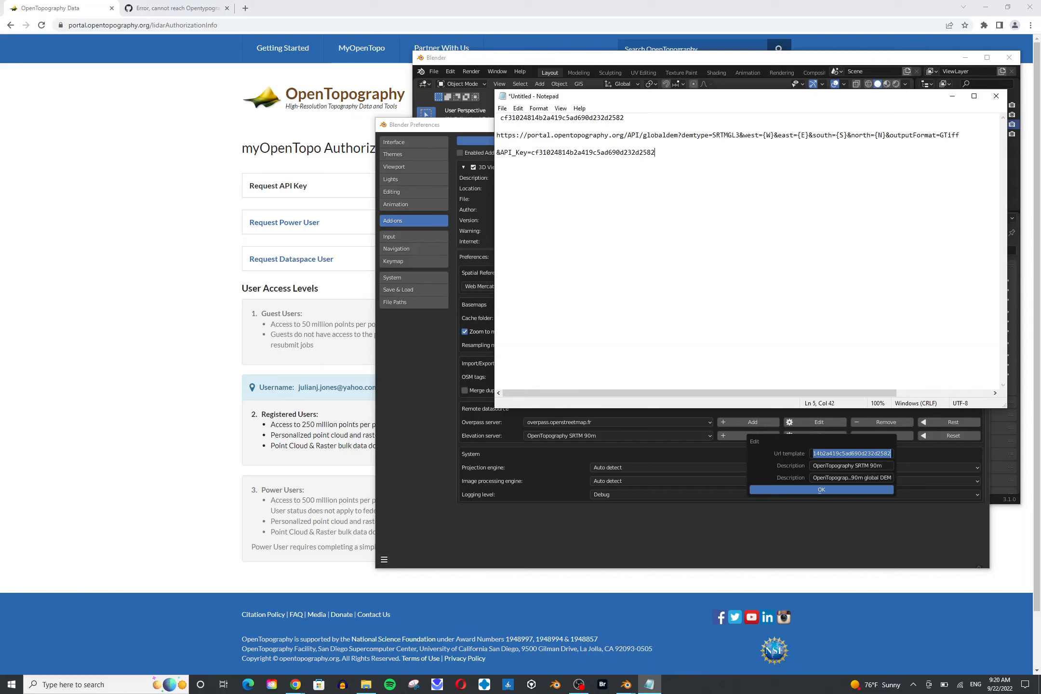
Step: Split the pasted parameter after "&API_Key=" so the key value stands on its own line, separated by an empty line
click(532, 153)
key(Return)
key(Return)
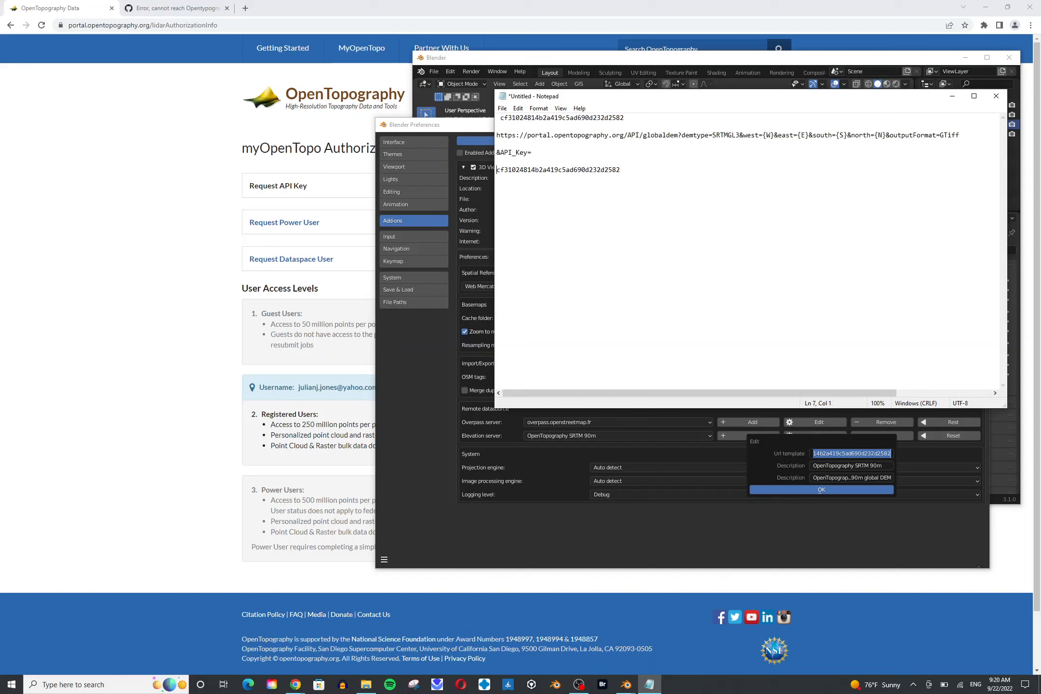
Step: Copy the "&API_Key=" text and append it to the end of the SRTM 90m URL
drag(532, 152, 497, 153)
key(ctrl+c)
click(970, 135)
key(ctrl+v)
Step: Copy the API key value and paste it directly after "&API_Key=" at the end of the SRTM 90m URL
drag(629, 170, 496, 169)
key(ctrl+c)
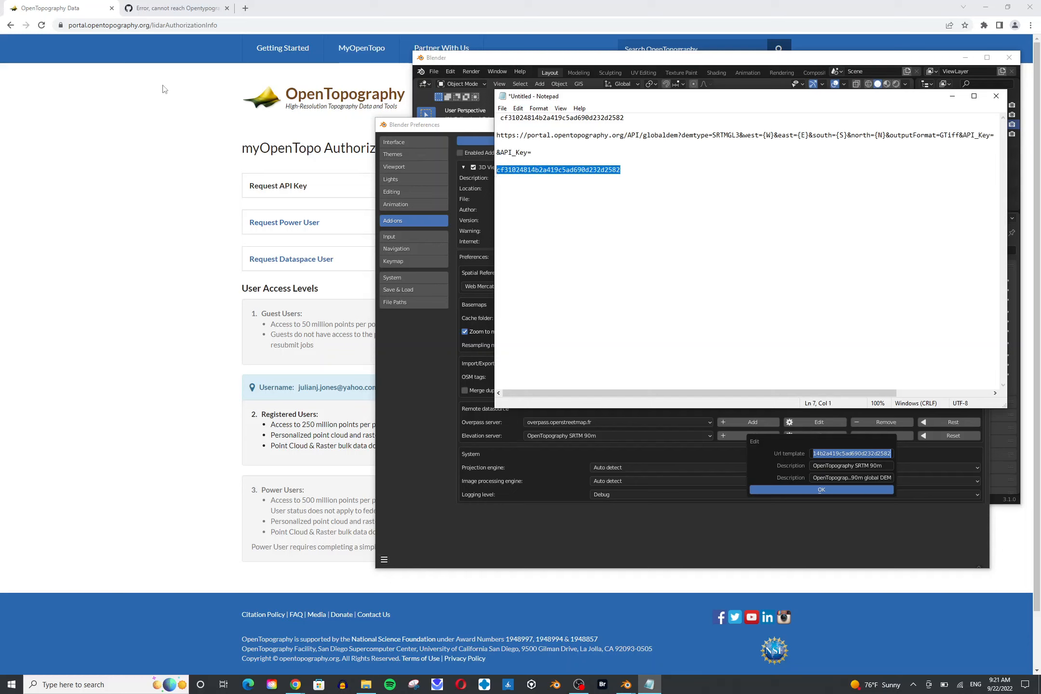
click(996, 135)
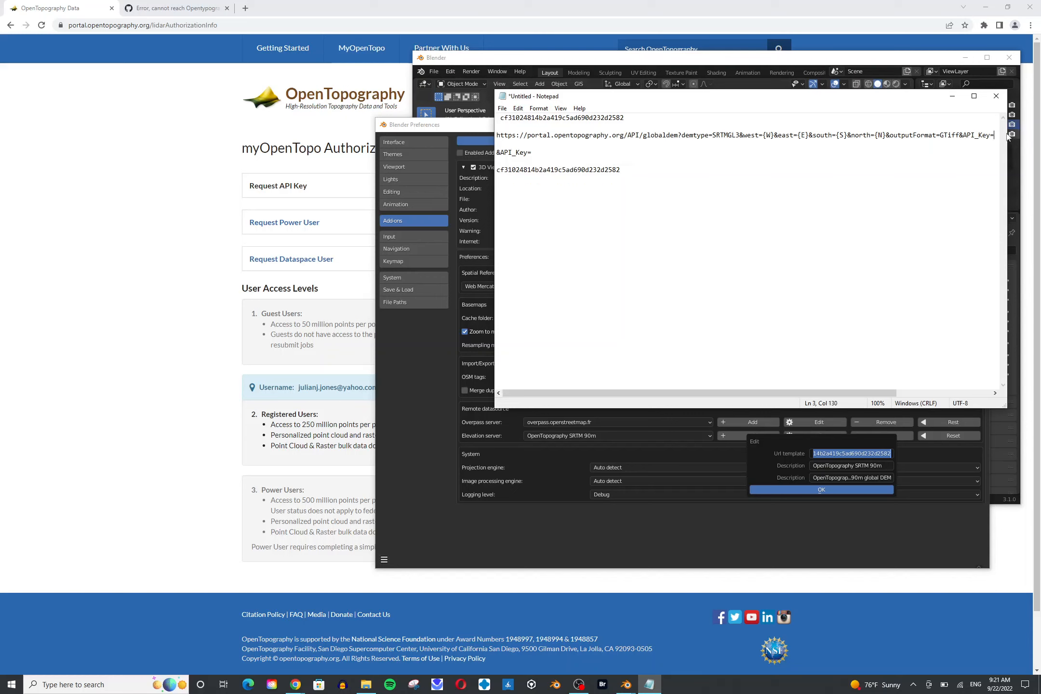
key(ctrl+v)
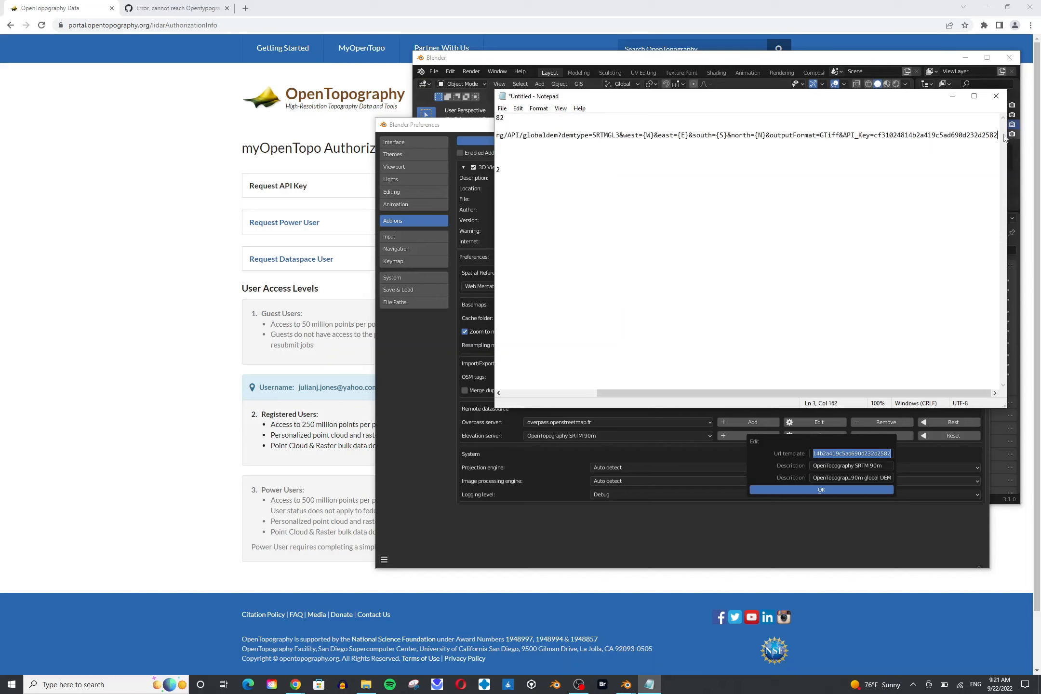
Step: Select the complete URL with the API key in Notepad and confirm it as the SRTM 90m server's Url template in Blender
drag(998, 135, 363, 136)
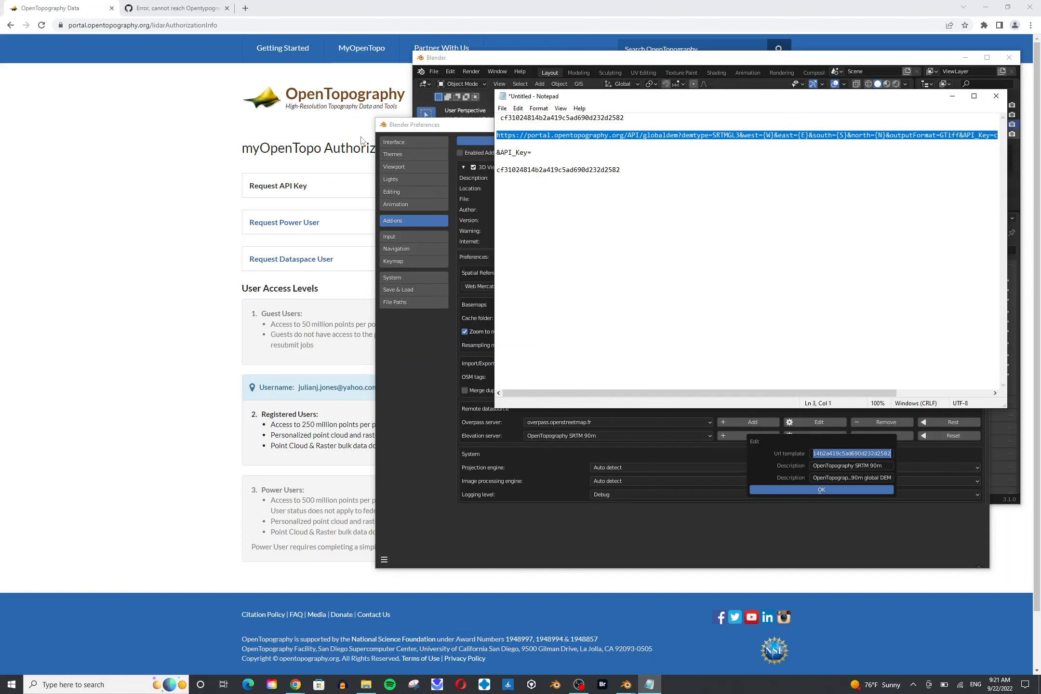
click(775, 541)
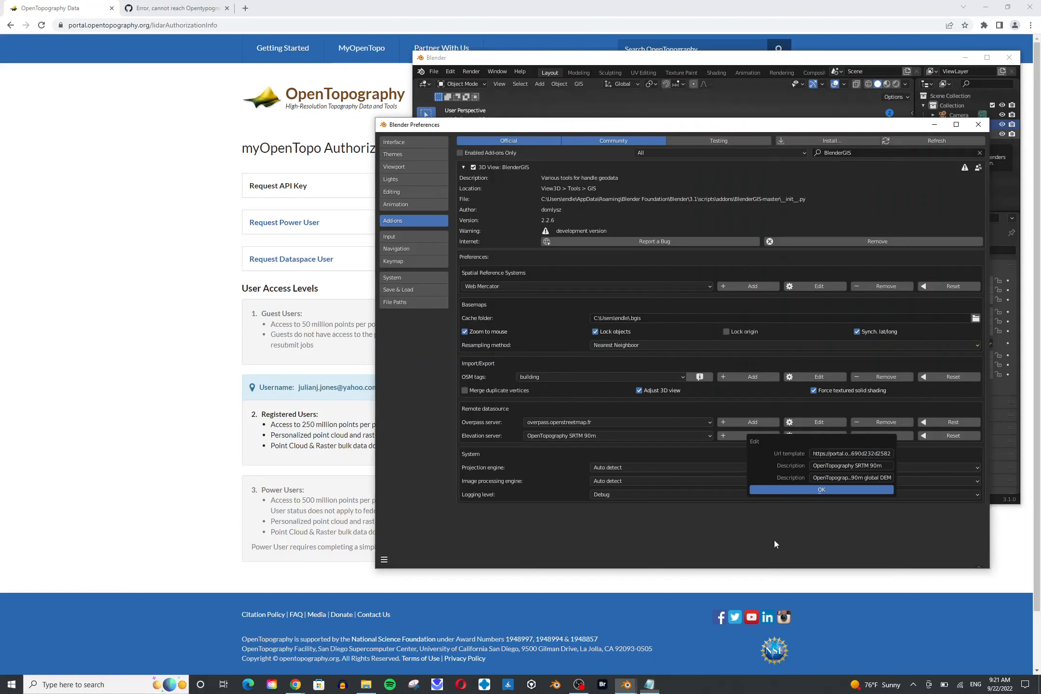
click(830, 453)
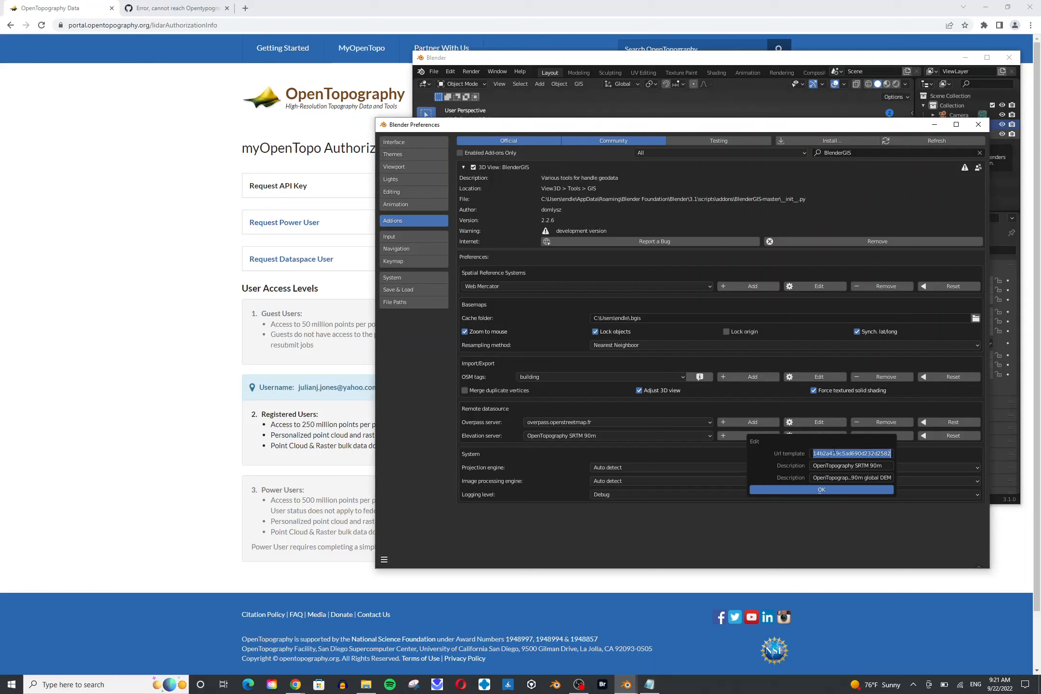
click(839, 489)
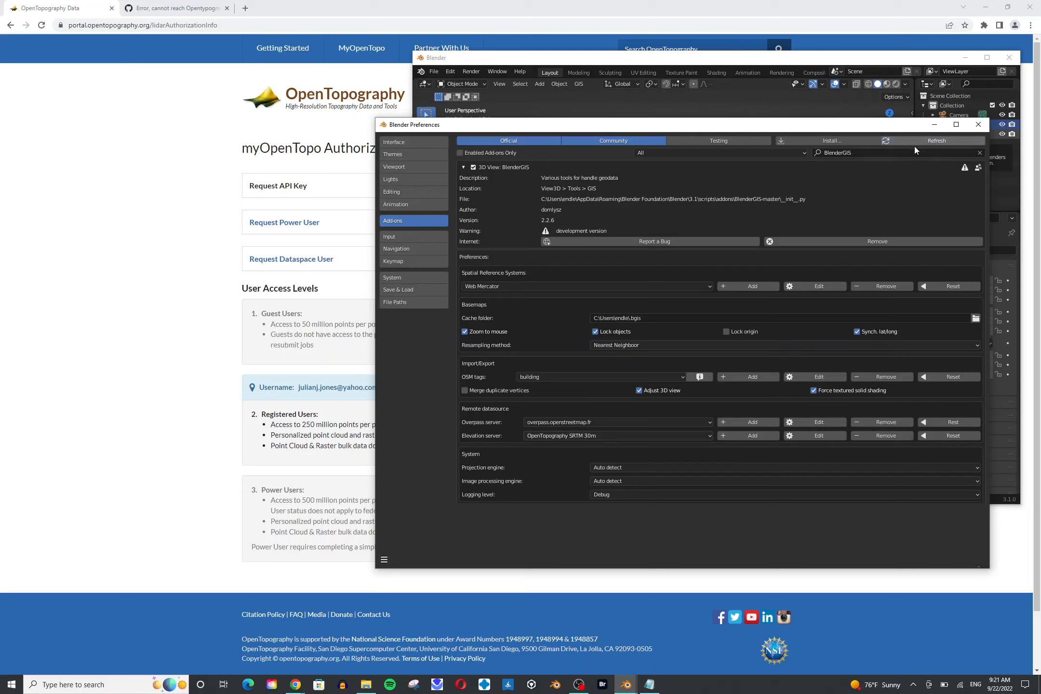
Step: Check the Url template in the SRTM 30m server's edit settings, confirm them and close the preferences
click(840, 439)
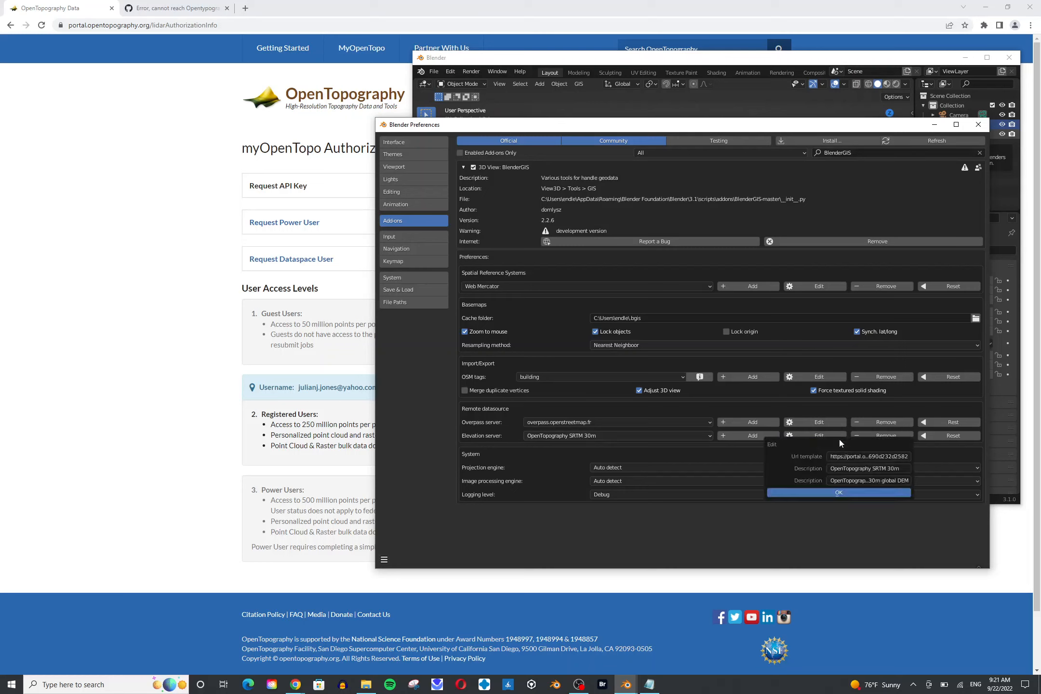
click(839, 493)
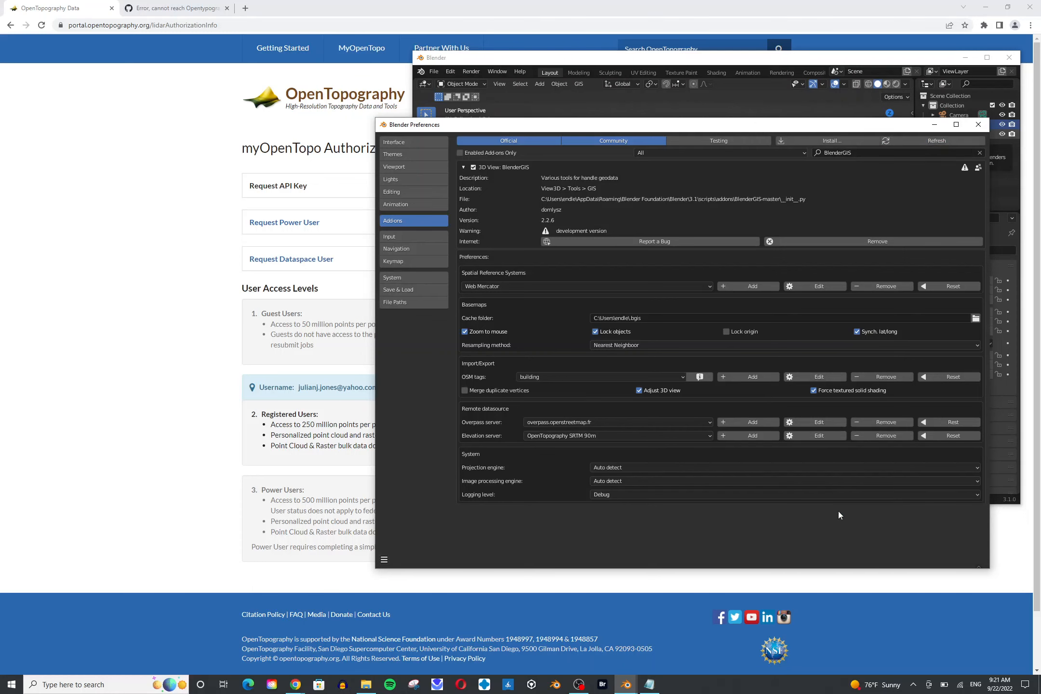
click(978, 124)
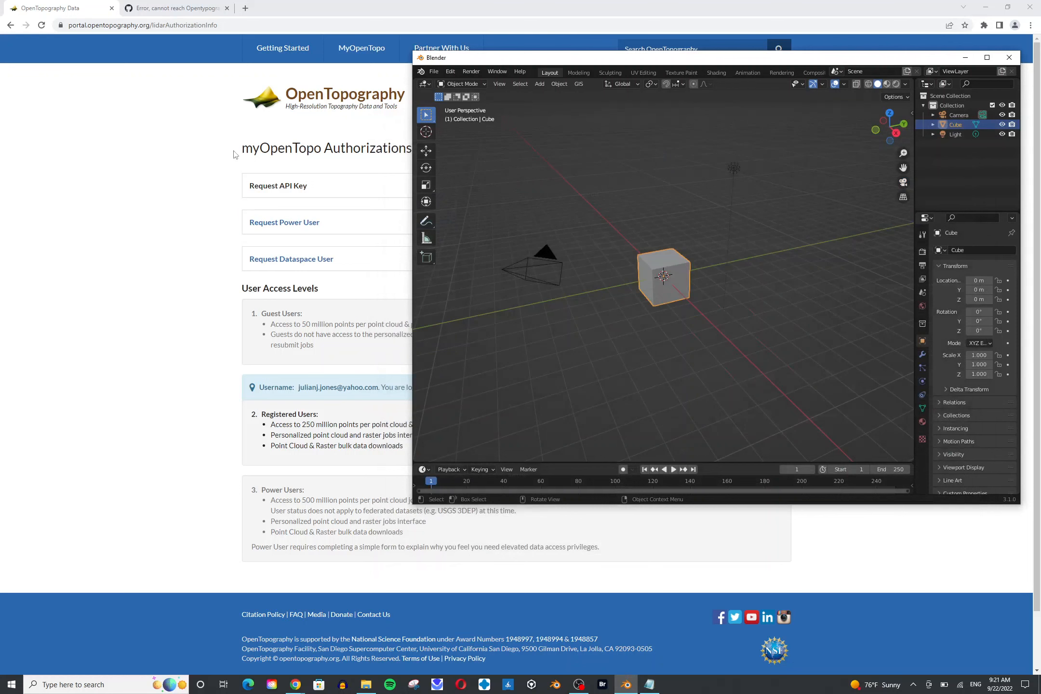
Step: Move the Blender window aside, switch to the OpenTopography page in Chrome, and expand and collapse the Request API Key section
drag(511, 64, 550, 175)
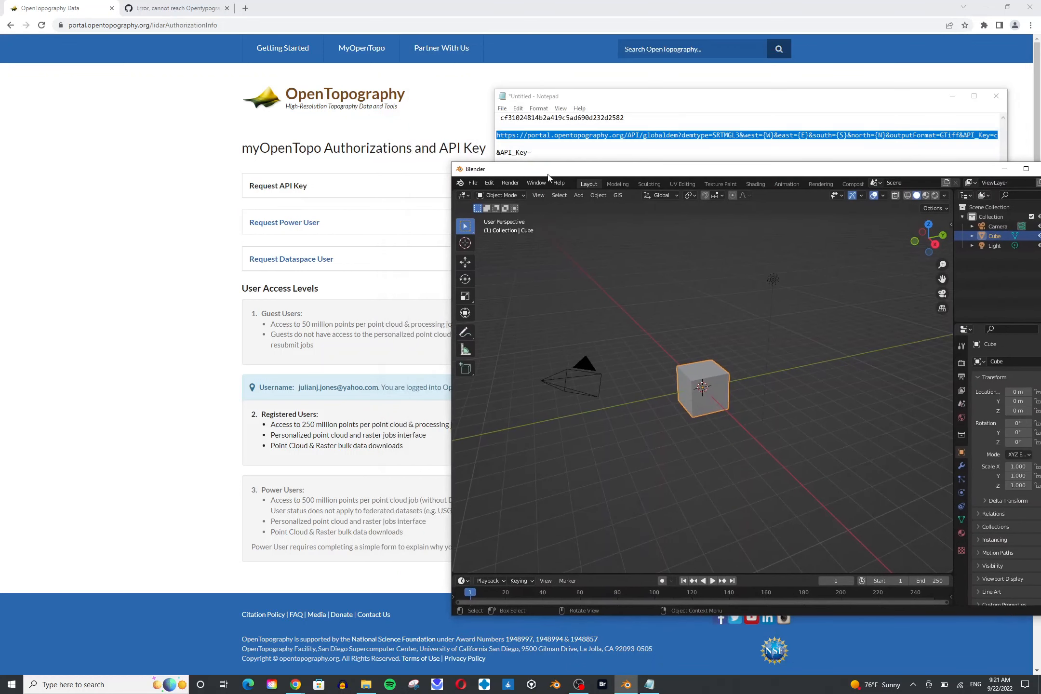
click(167, 139)
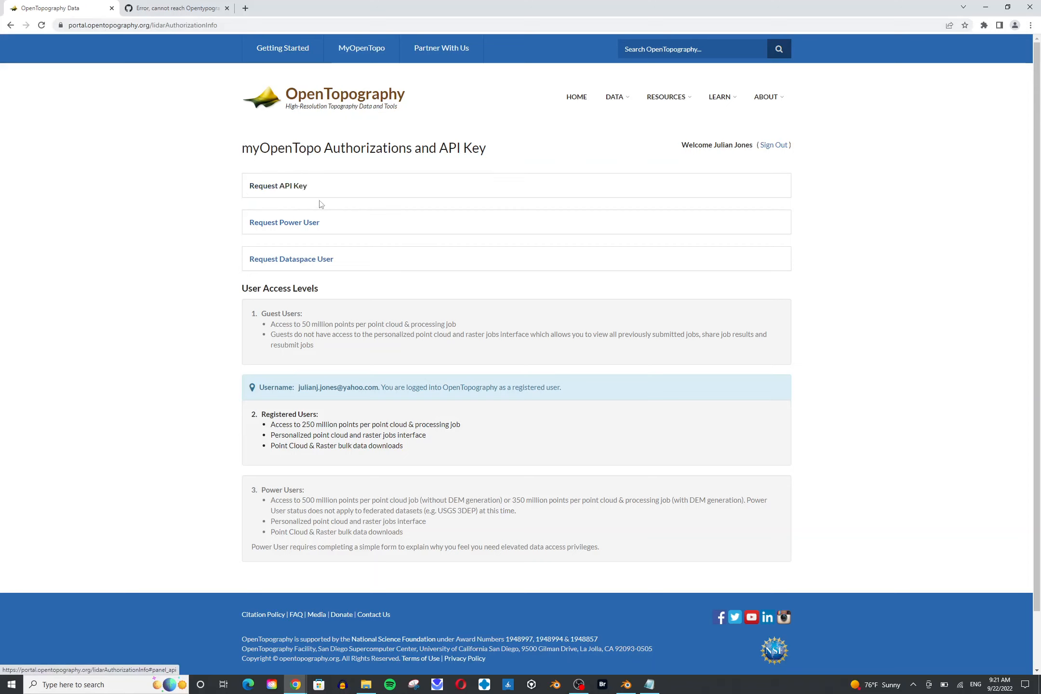
click(296, 195)
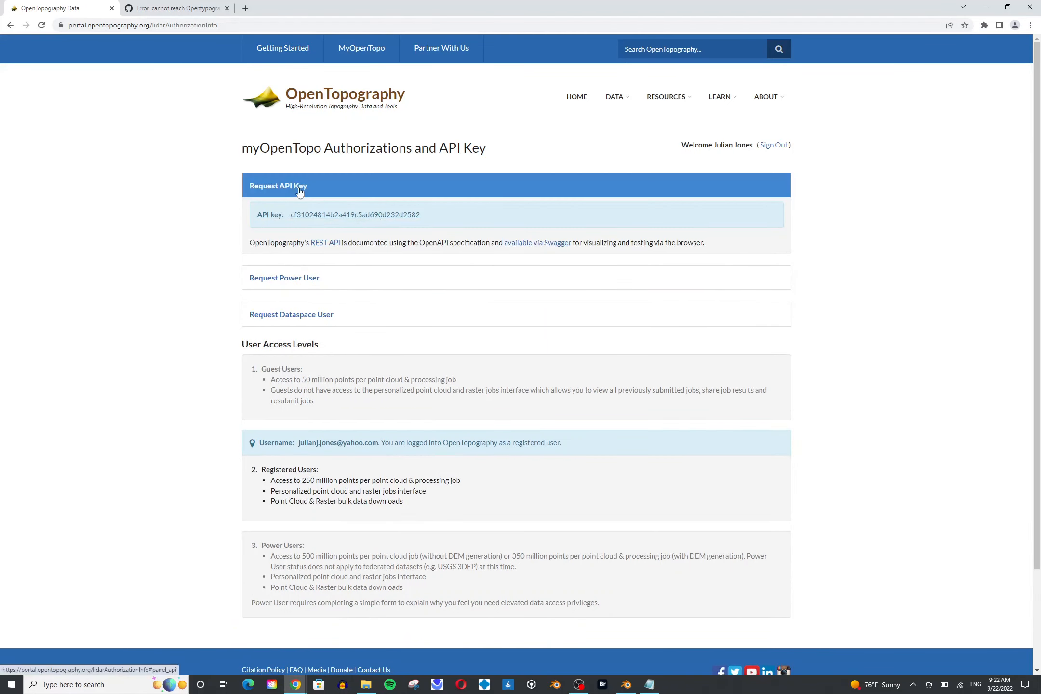
click(300, 192)
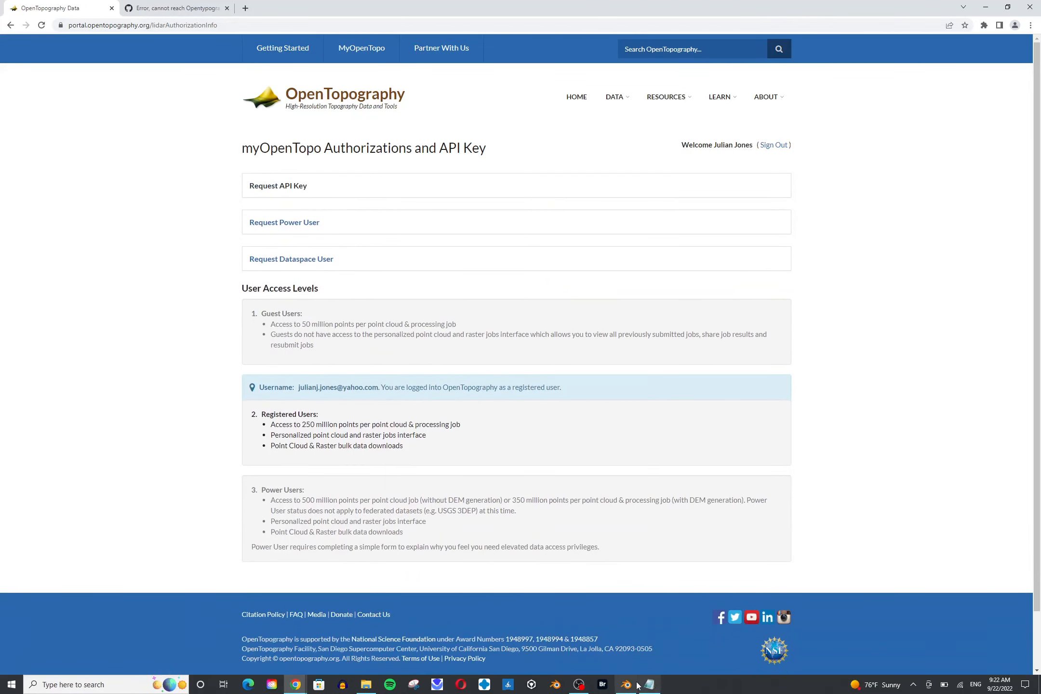
Step: Switch to Blender, open the BlenderGIS add-on preferences and enlarge the window enough to show the elevation server settings
click(626, 684)
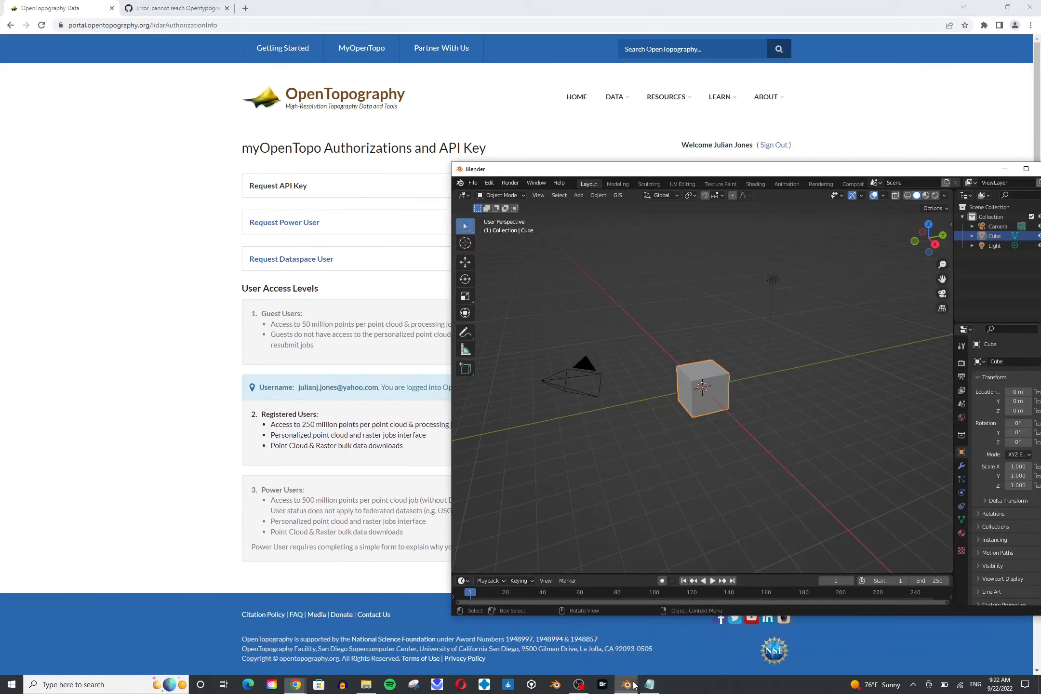
click(617, 195)
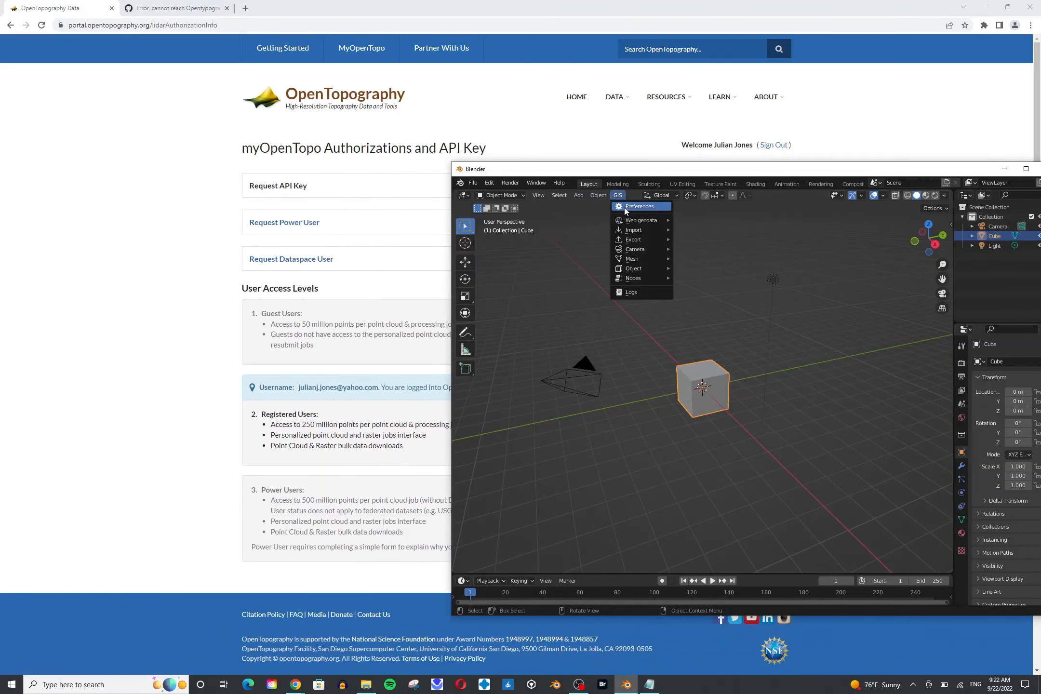
click(624, 207)
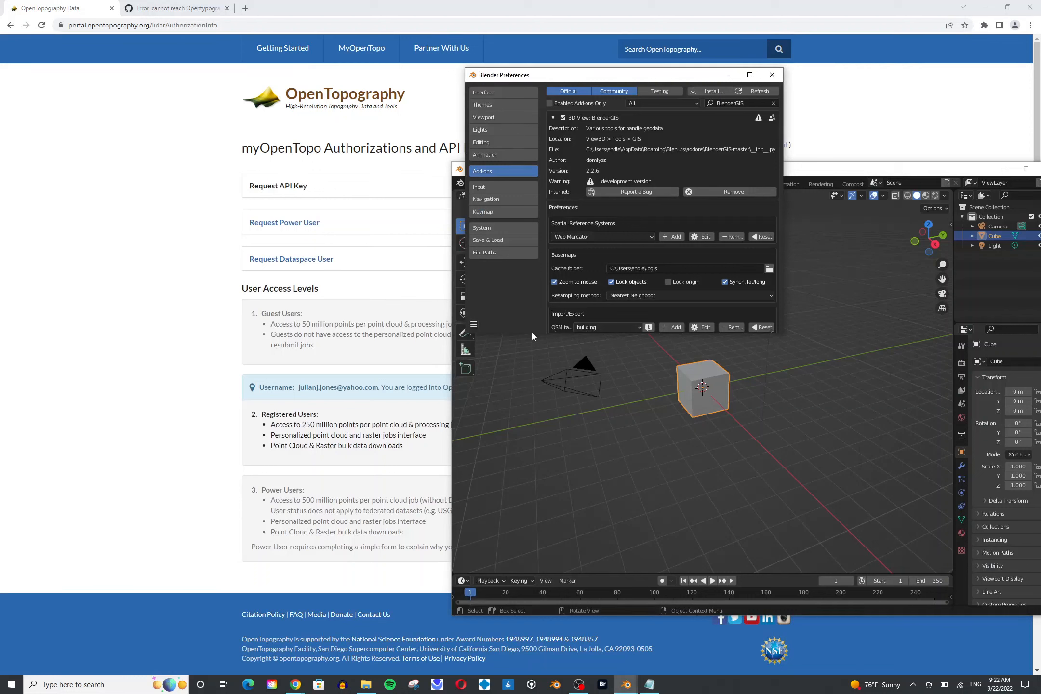
drag(532, 333, 538, 423)
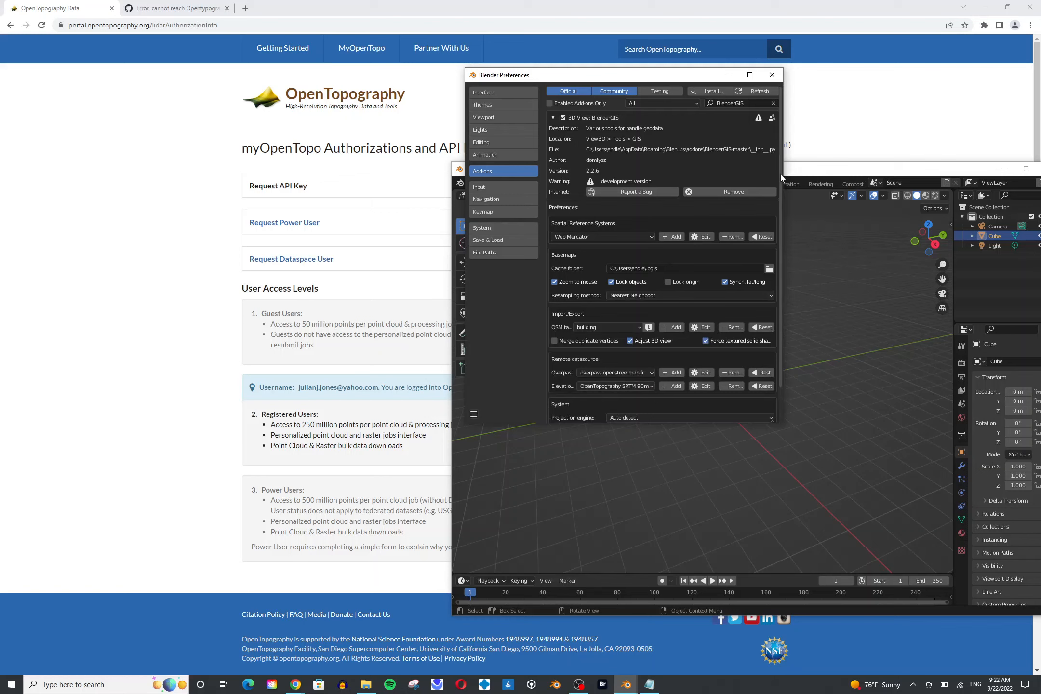
drag(782, 174, 999, 174)
Step: Select the OpenTopography SRTM 30m elevation server and open its settings for editing
click(689, 385)
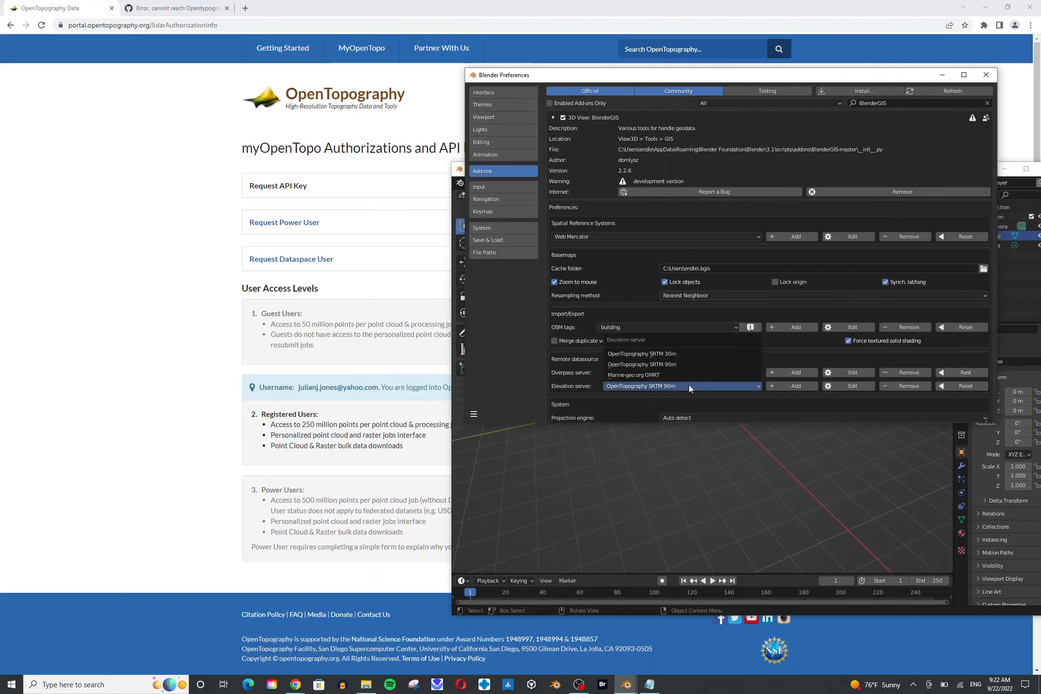
click(675, 353)
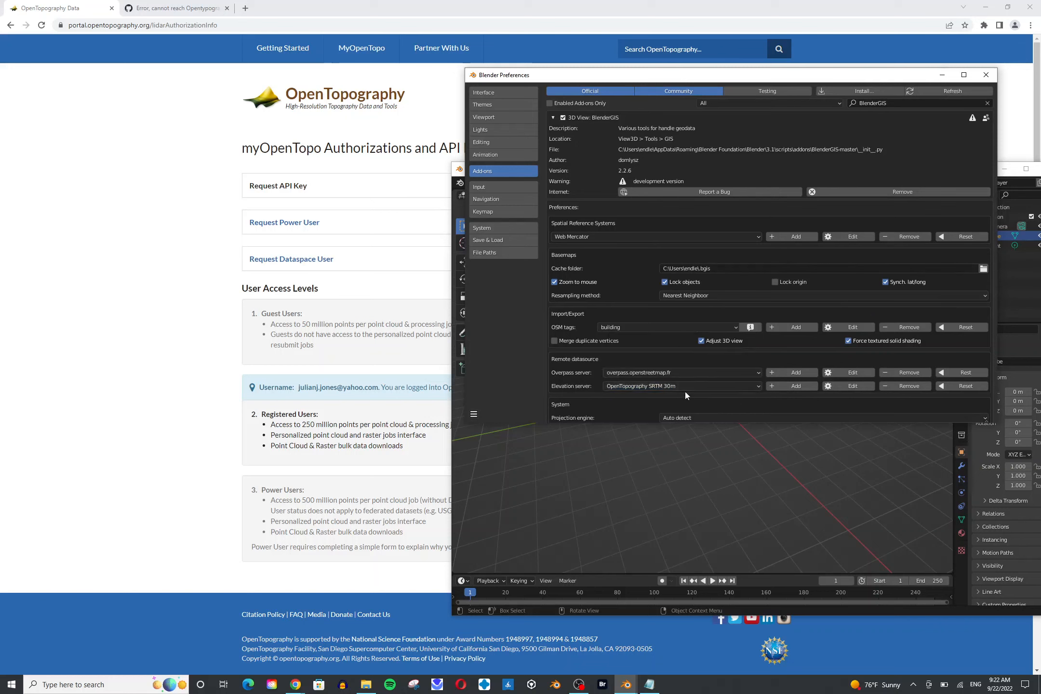
click(850, 388)
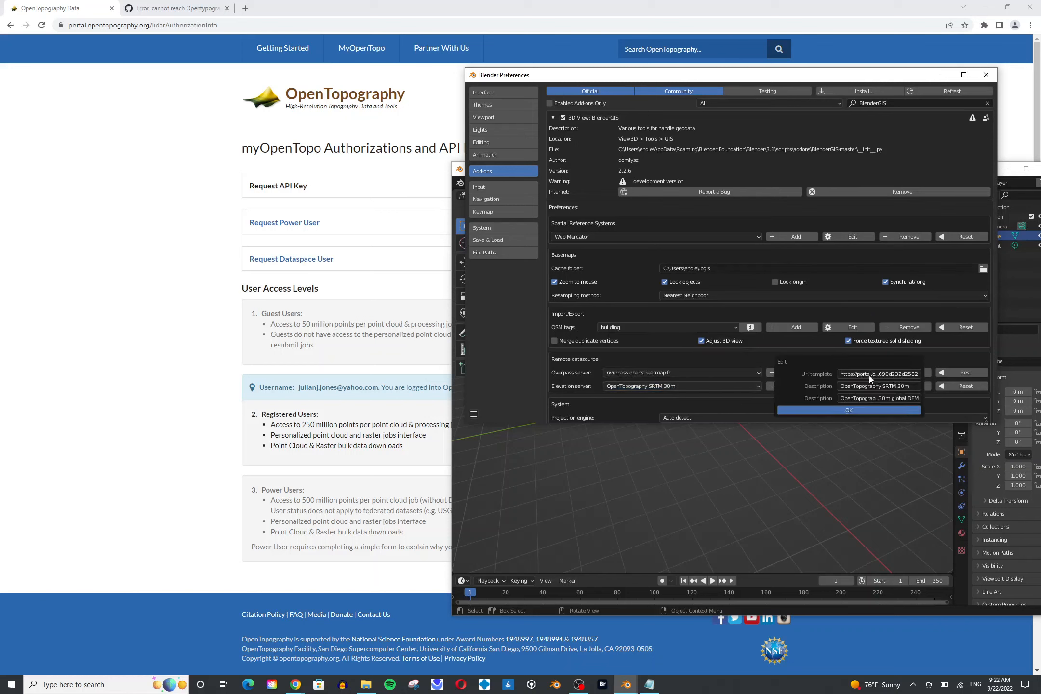
Step: Switch to Notepad and paste the copied URL with the API key on a new line below the existing notes
click(650, 684)
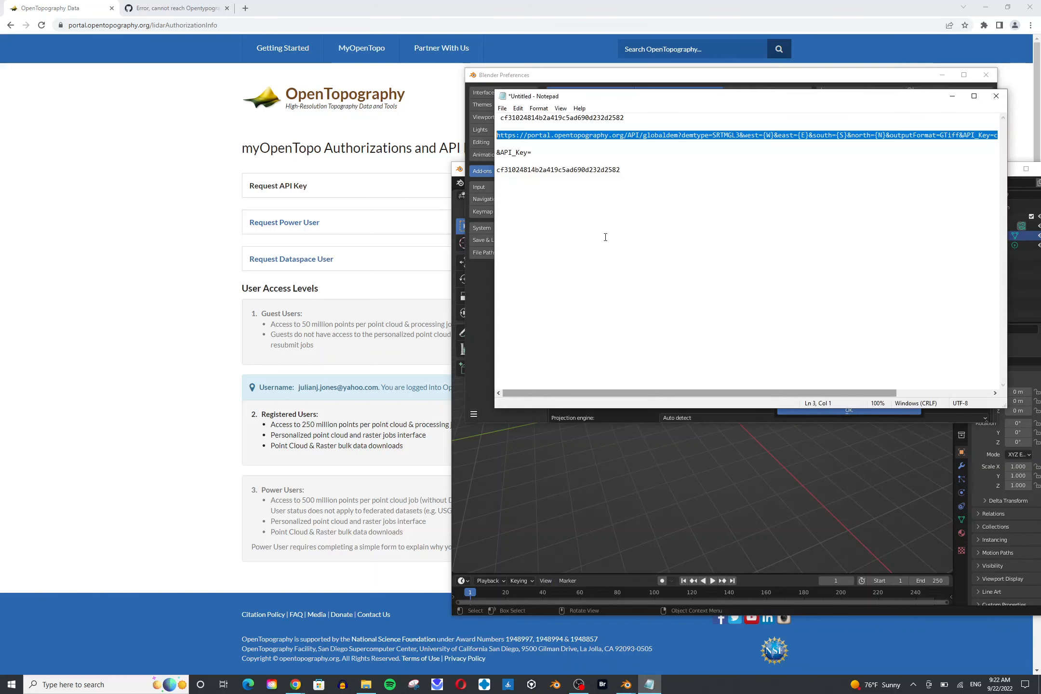
click(613, 253)
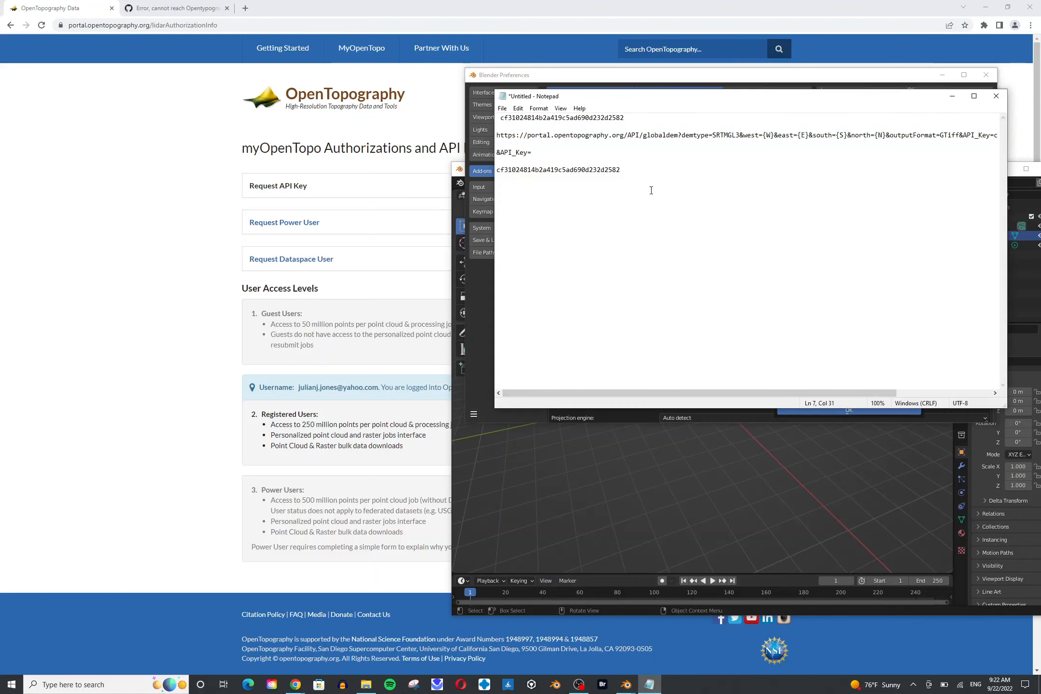
key(Return)
key(Return)
key(Return)
key(ctrl+v)
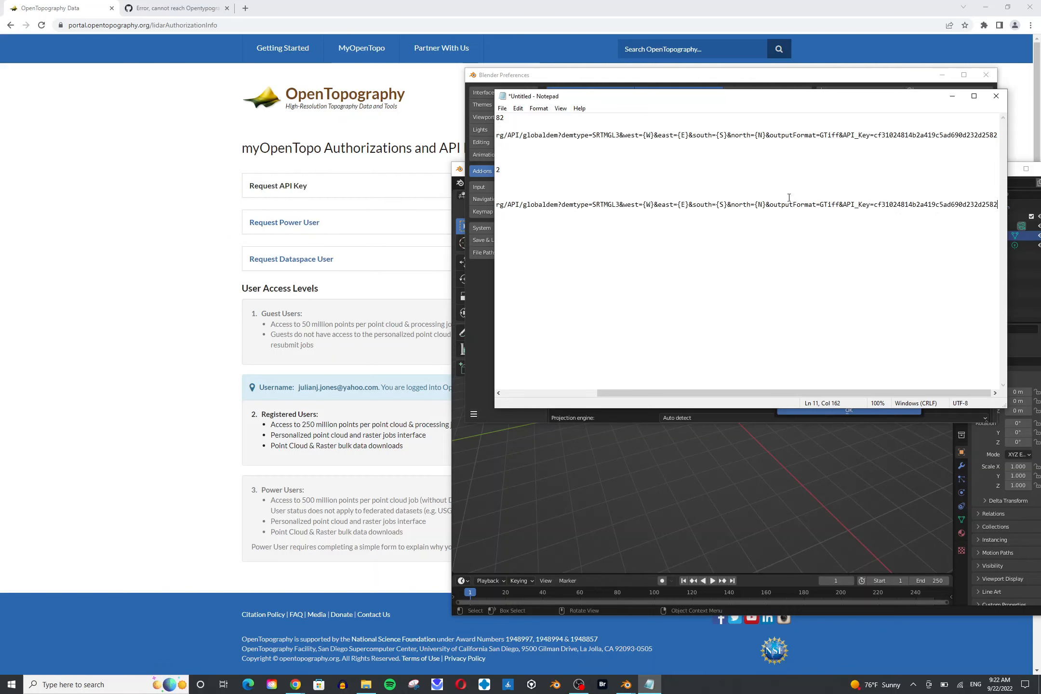
Step: Return to Blender, confirm the SRTM 30m server's edit and select OpenTopography SRTM 90m as the elevation server
click(777, 514)
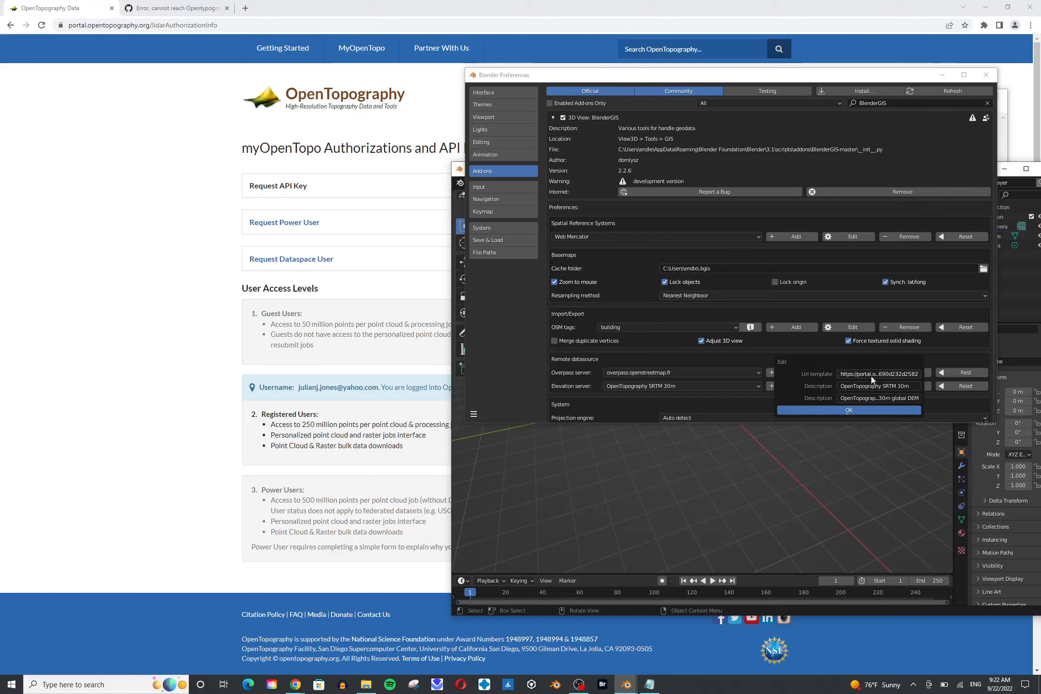
click(882, 410)
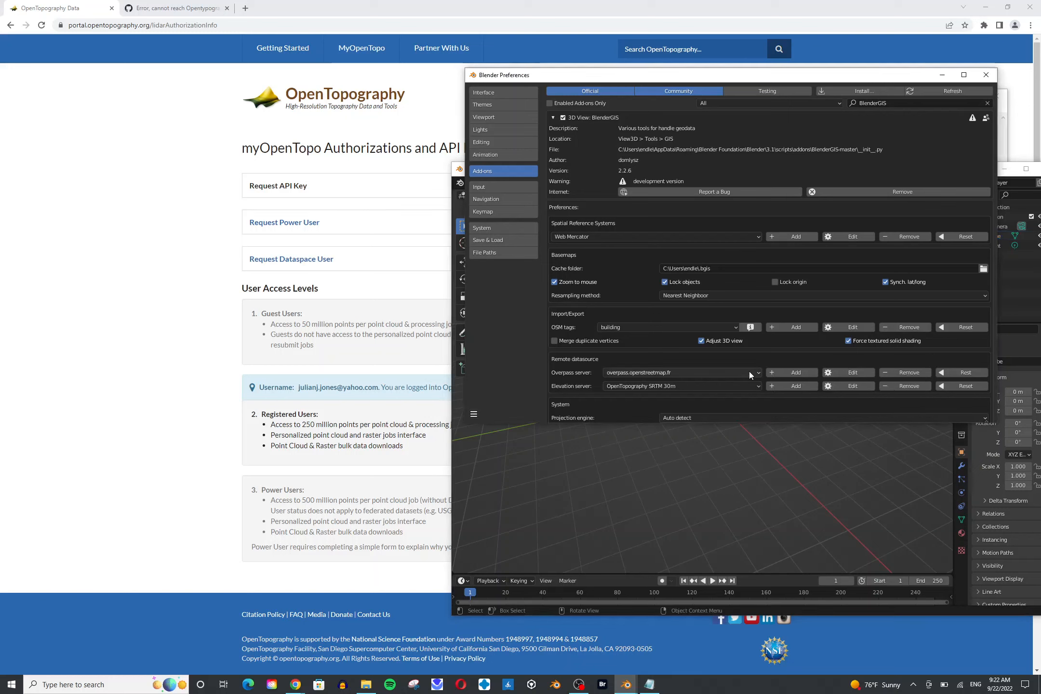
click(723, 386)
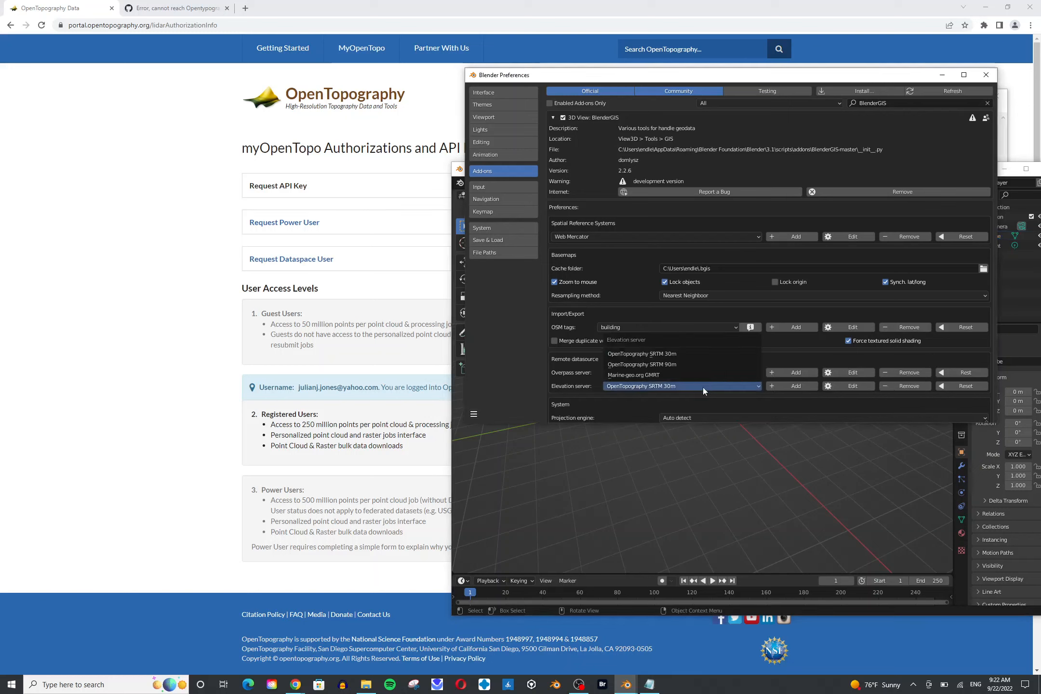
click(672, 364)
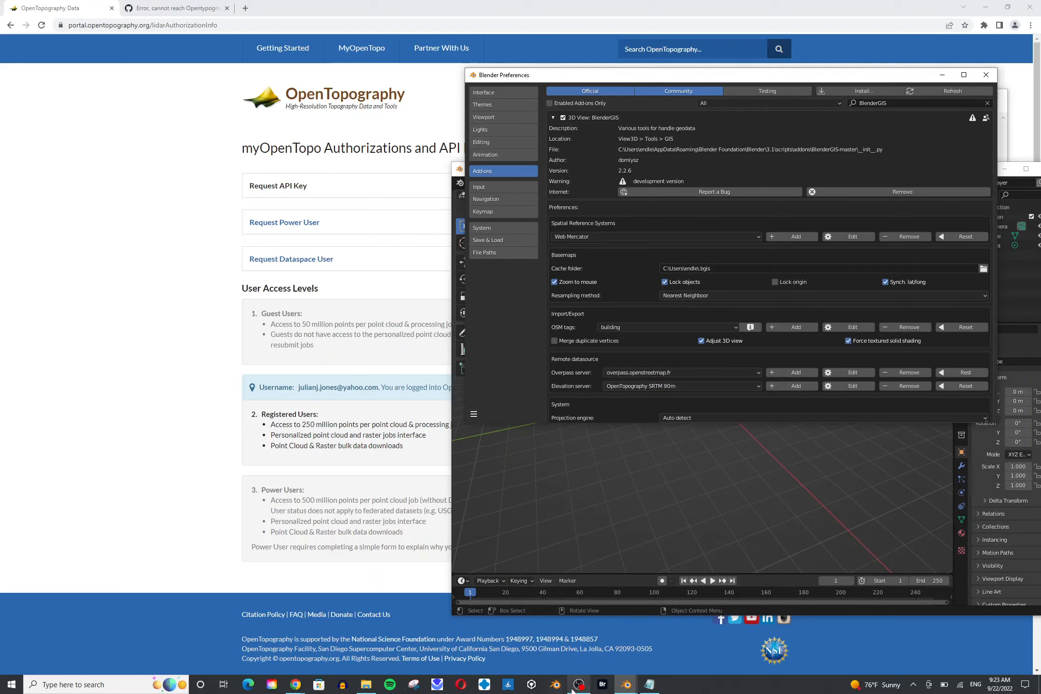
mouse_move(583, 688)
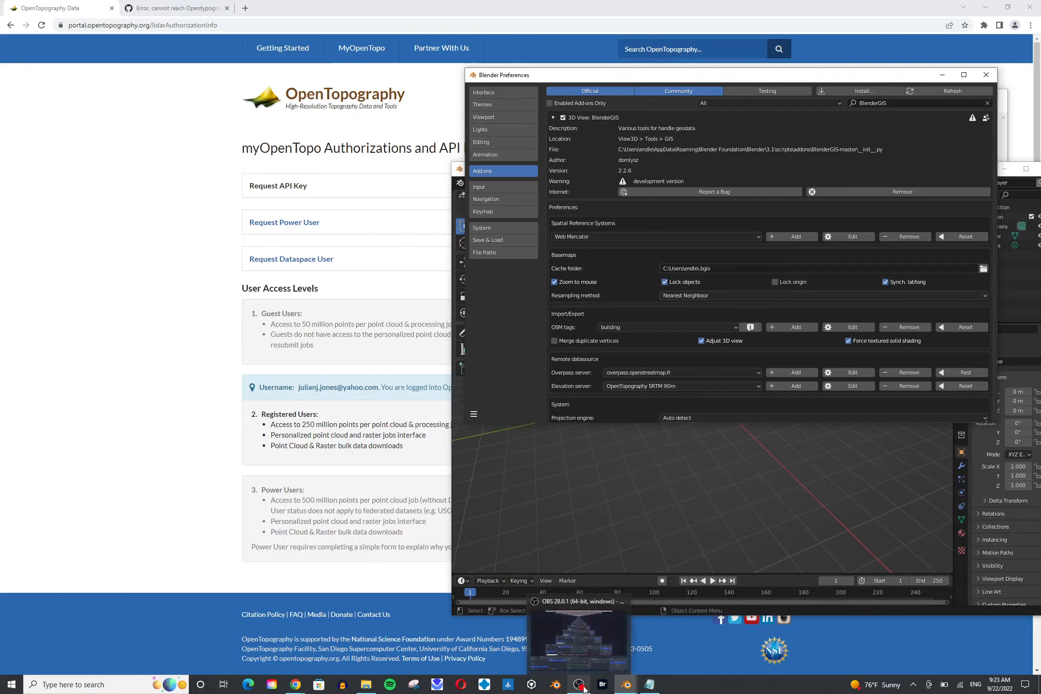